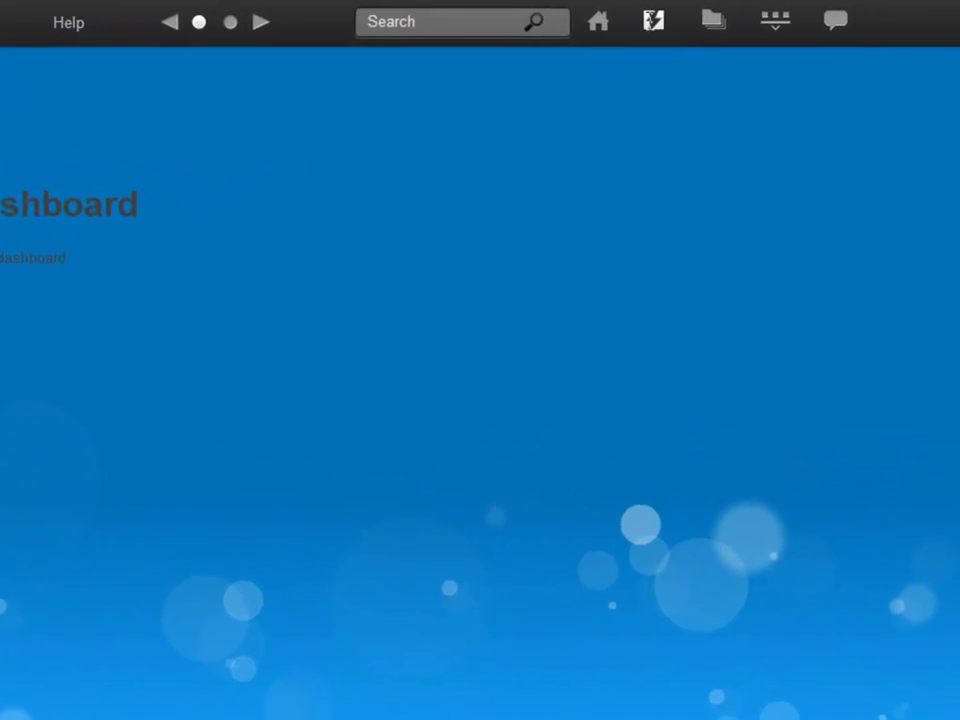
Open the personal dashboard (My Dashboard) and put it in edit mode.
click(677, 22)
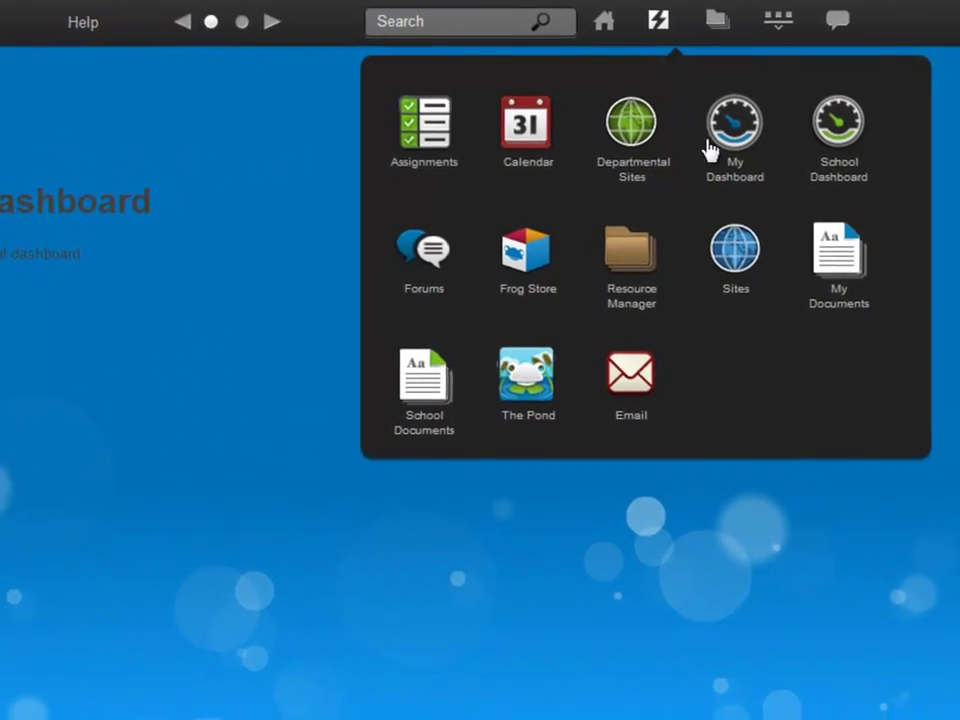
click(730, 168)
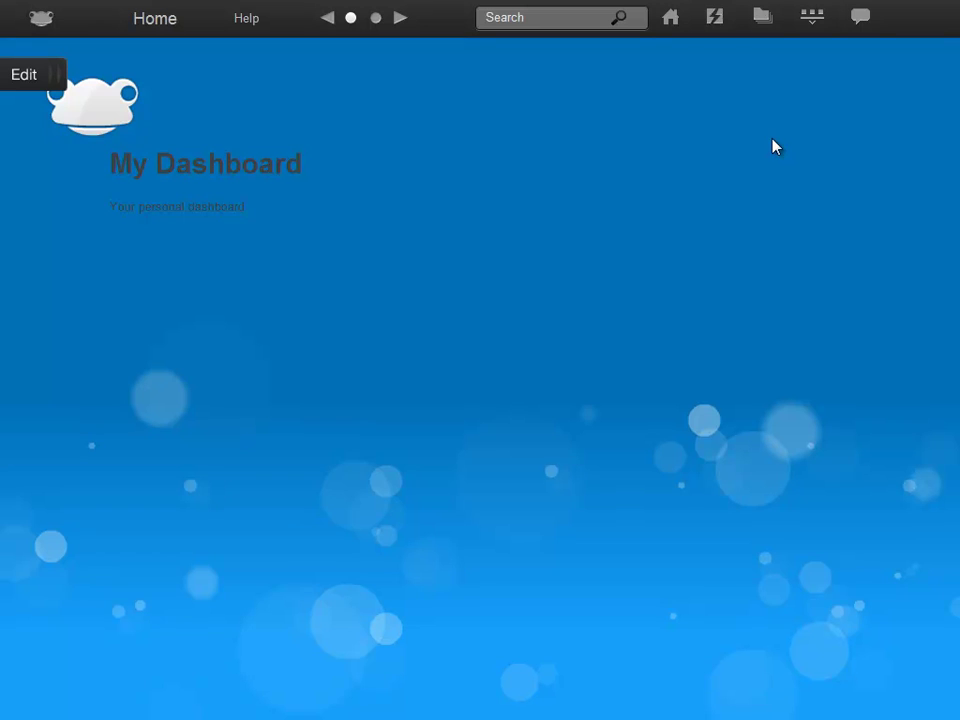
click(28, 79)
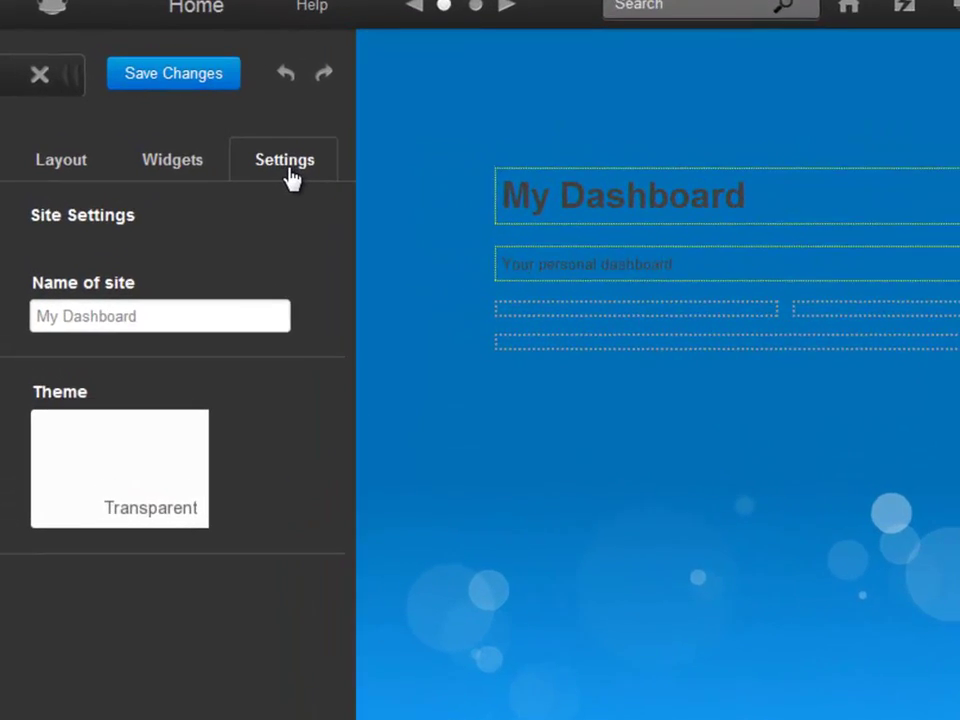
Rename the site with the owner's name and apply the wooden desk theme with the laptop and ring-bound notebook.
drag(180, 338, 28, 341)
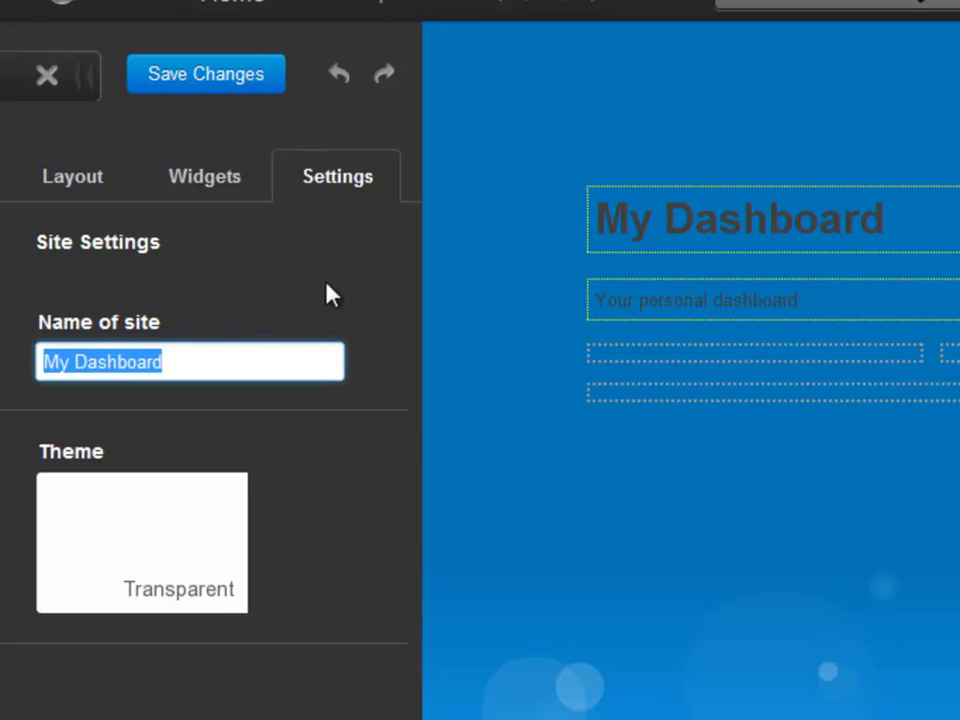
text(Sharon. G)
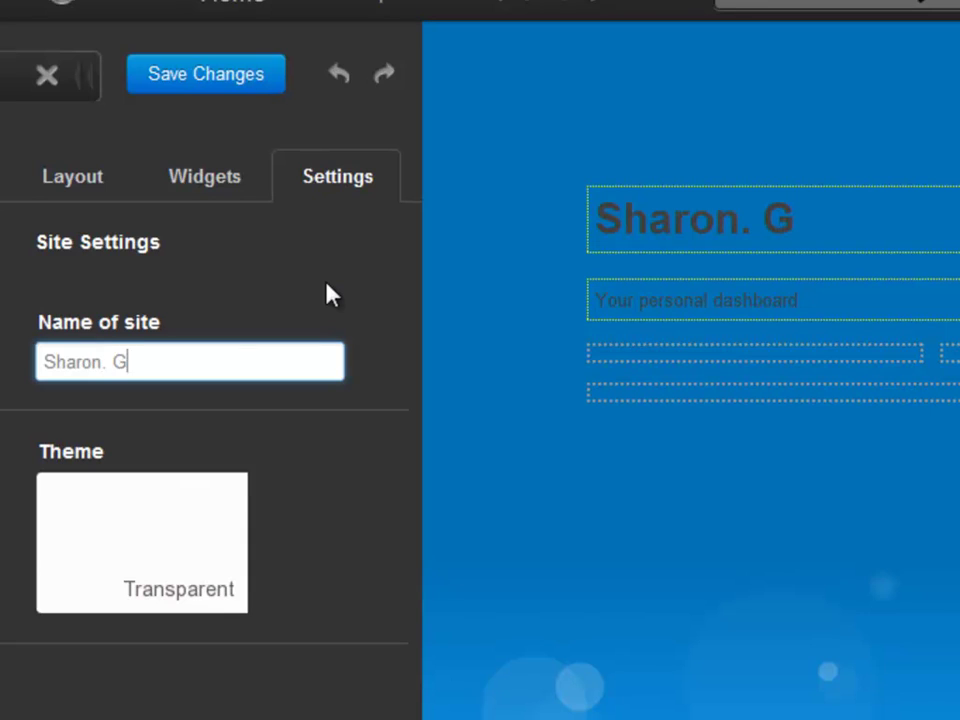
click(364, 550)
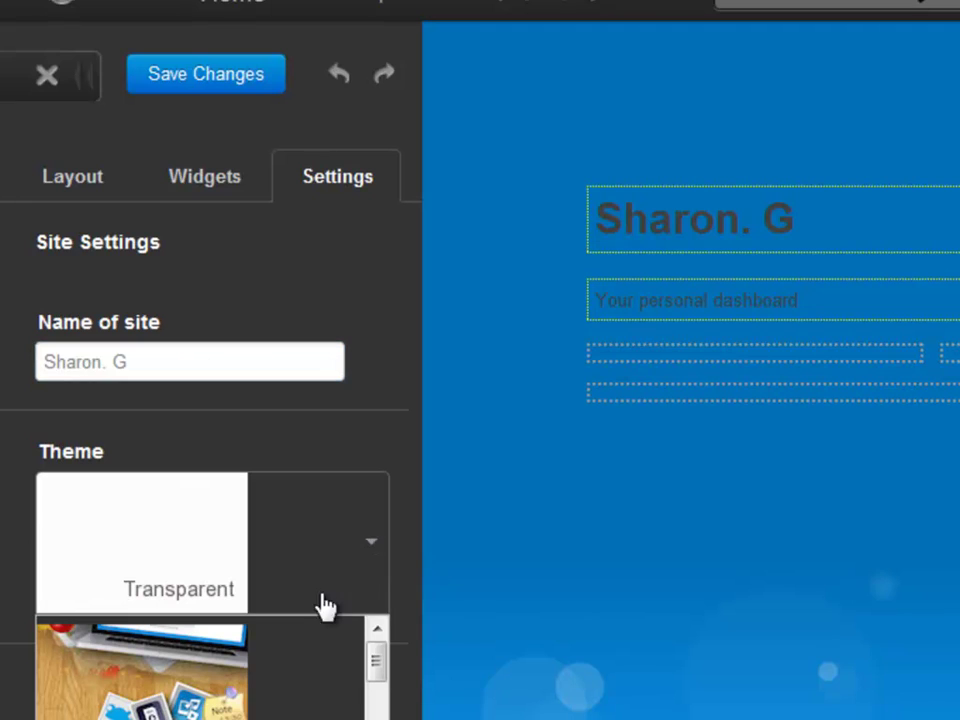
click(171, 705)
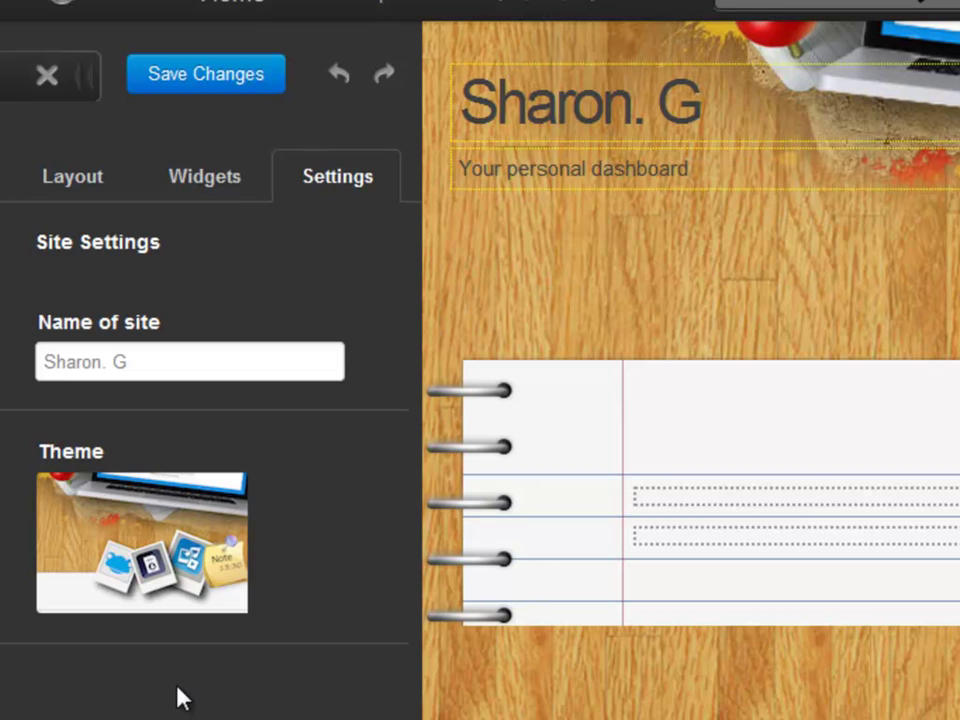
Check the three-box page layouts and place a Media widget in box 1 of the dashboard.
click(80, 190)
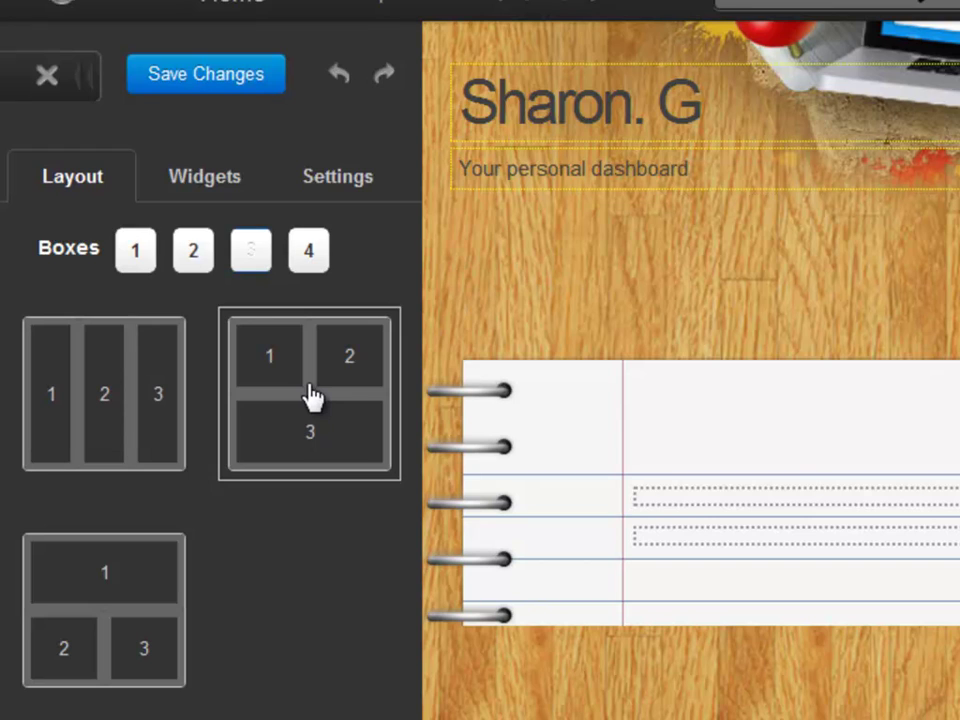
click(213, 178)
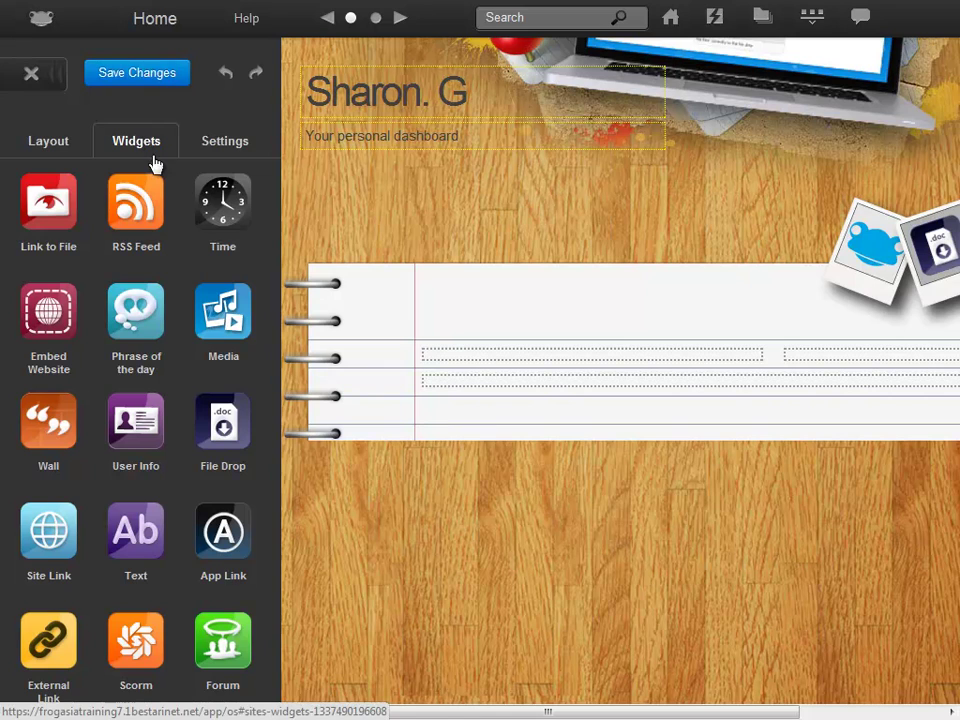
drag(222, 310, 455, 365)
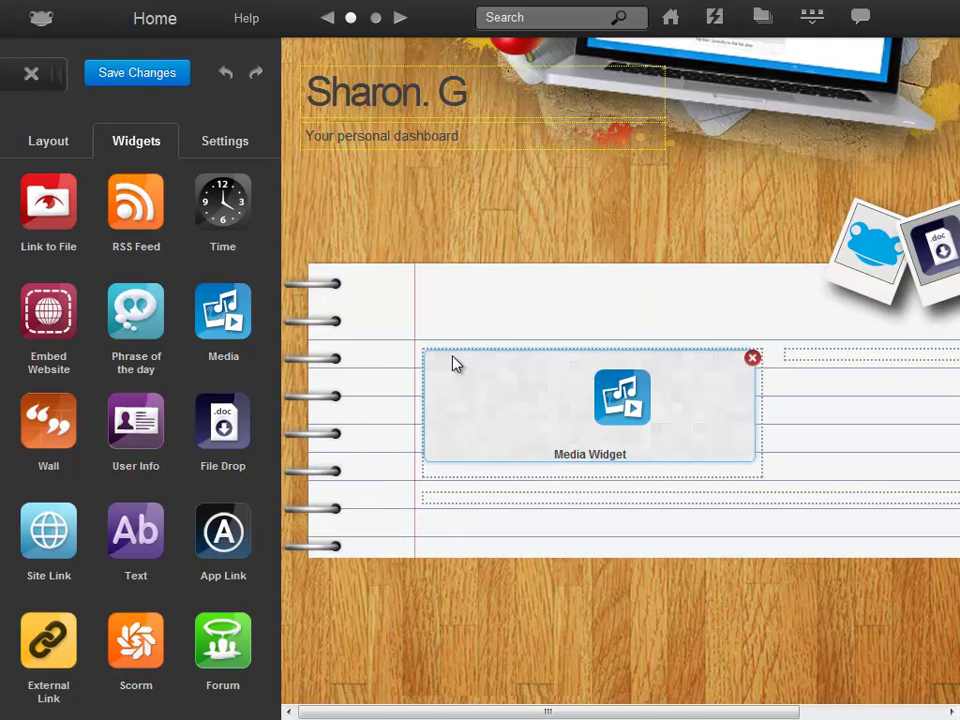
Upload the image queen-of-teen-small from the Frog VLE folder into the Media widget.
click(480, 398)
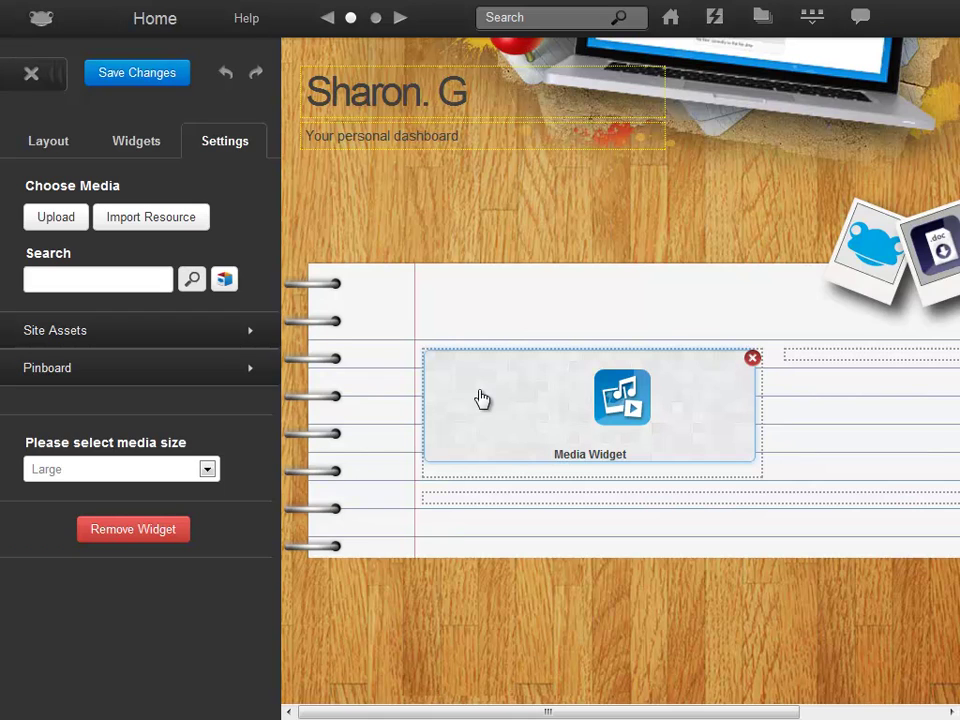
click(50, 219)
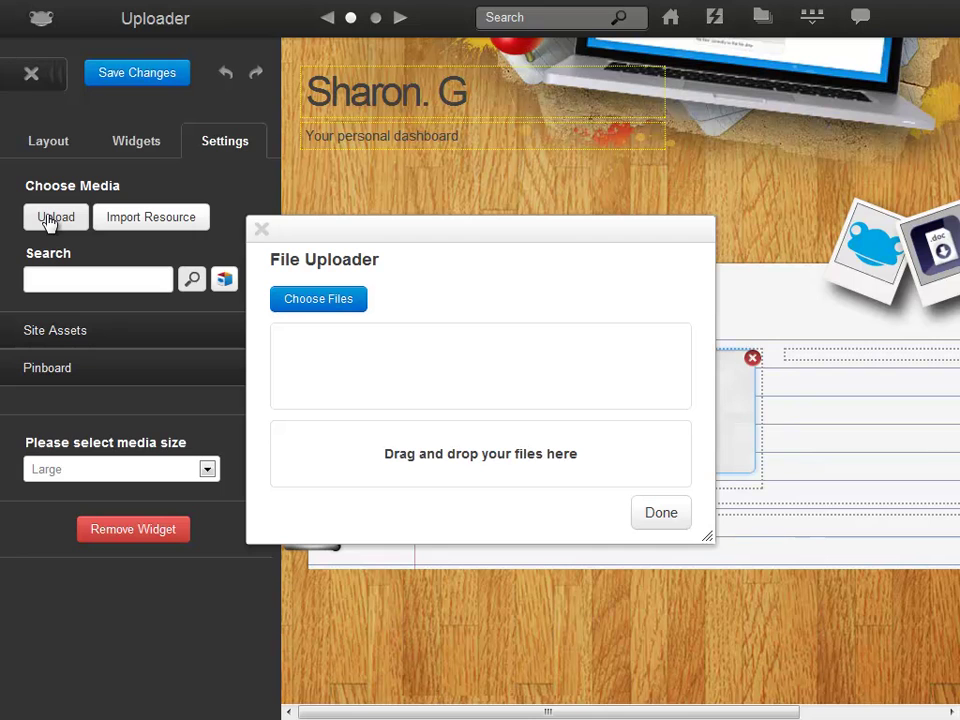
click(330, 302)
click(253, 226)
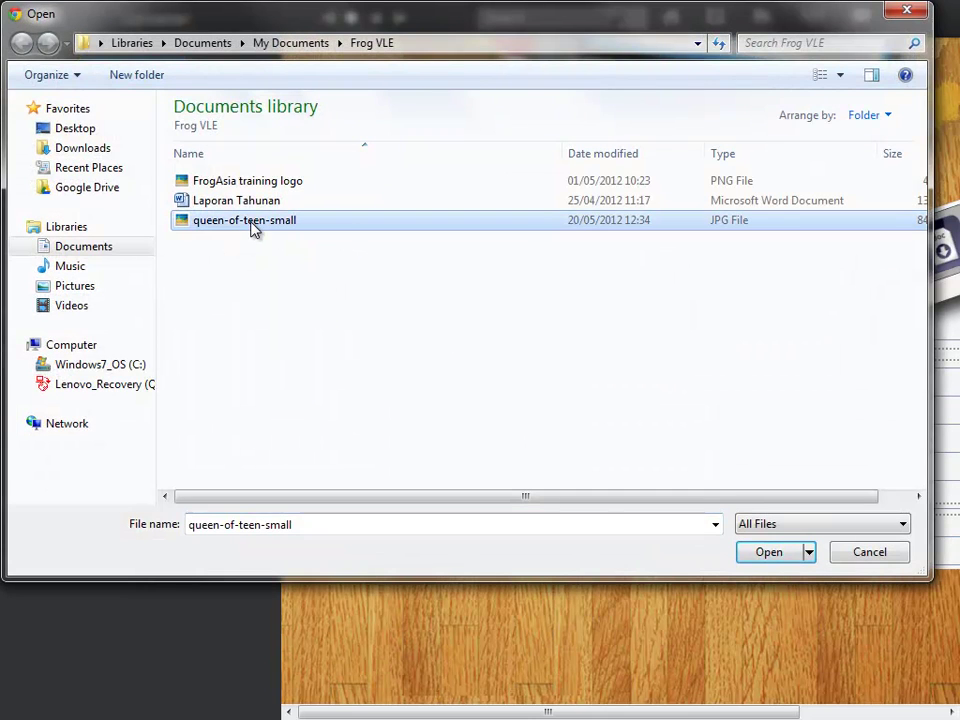
click(768, 553)
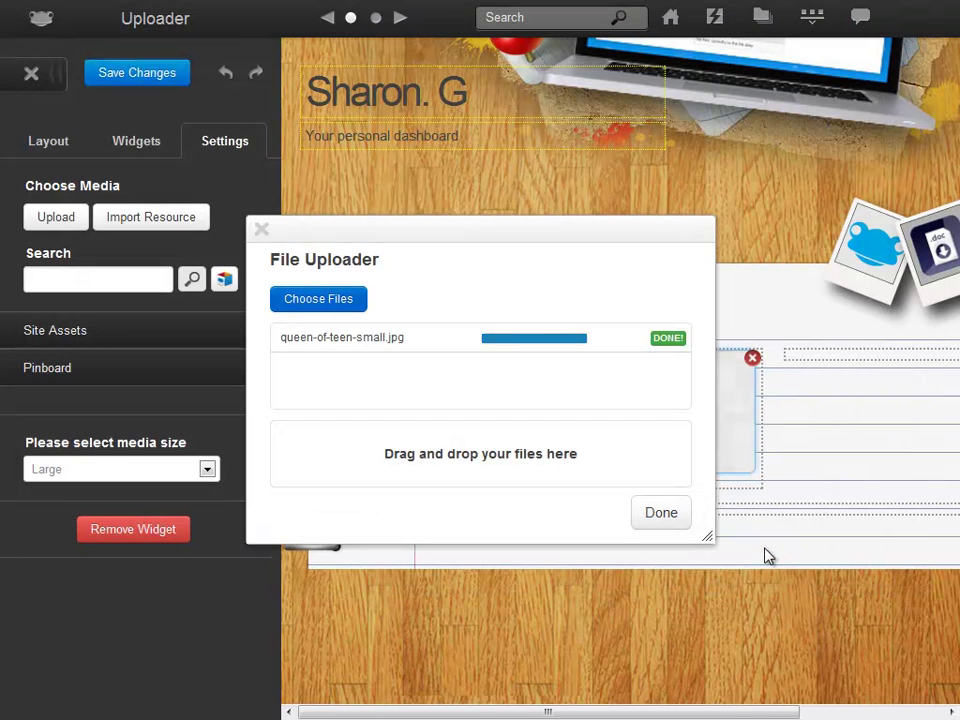
click(661, 514)
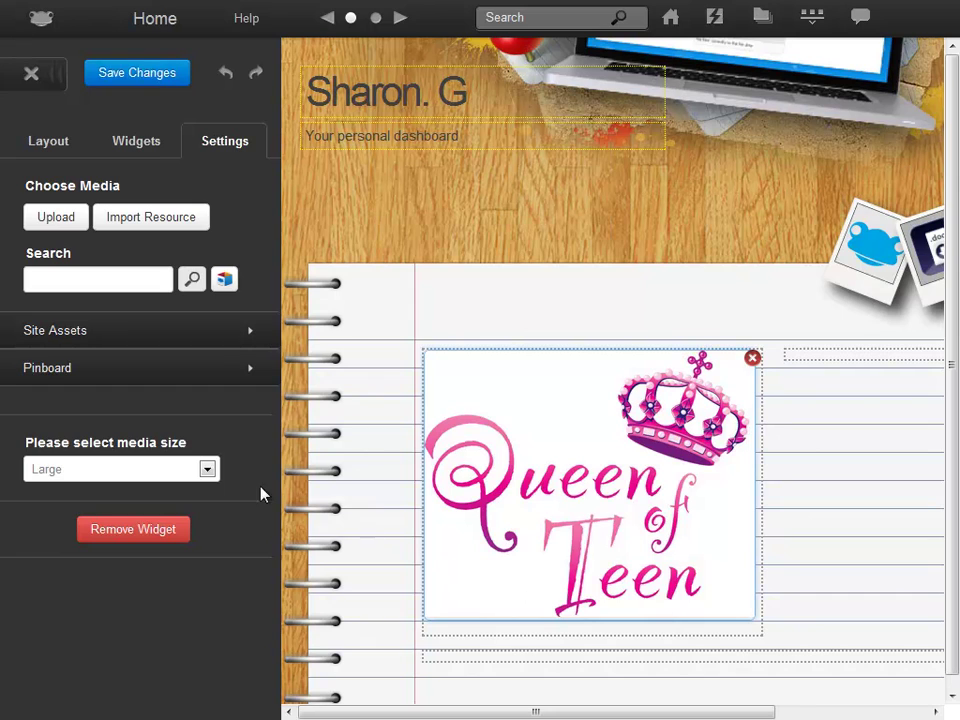
Set the media size of the uploaded image to Large and save the changes.
click(206, 471)
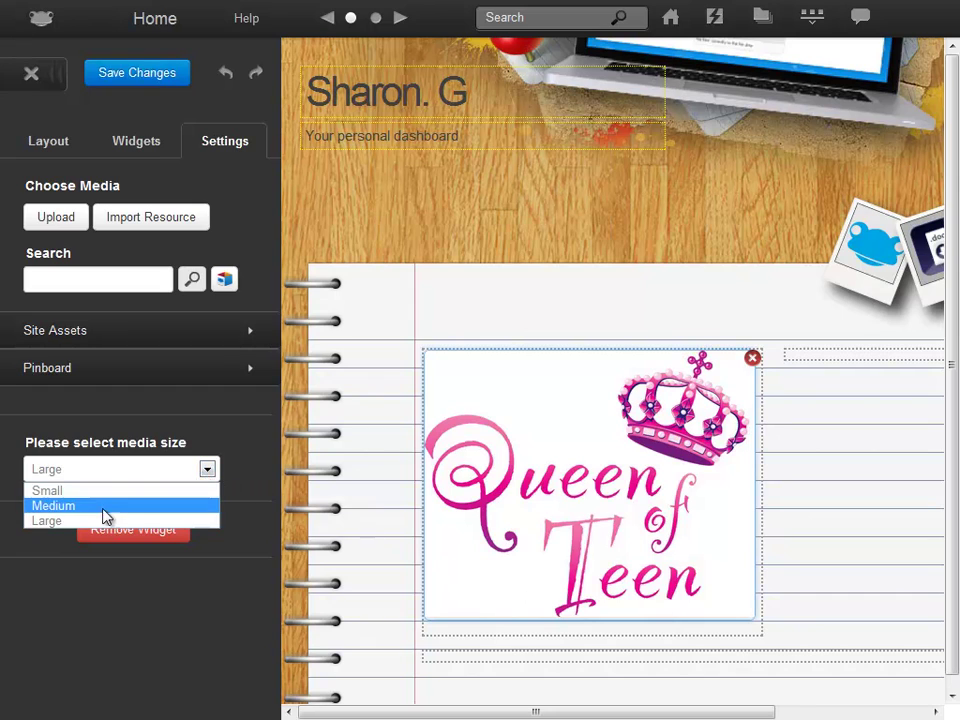
click(57, 521)
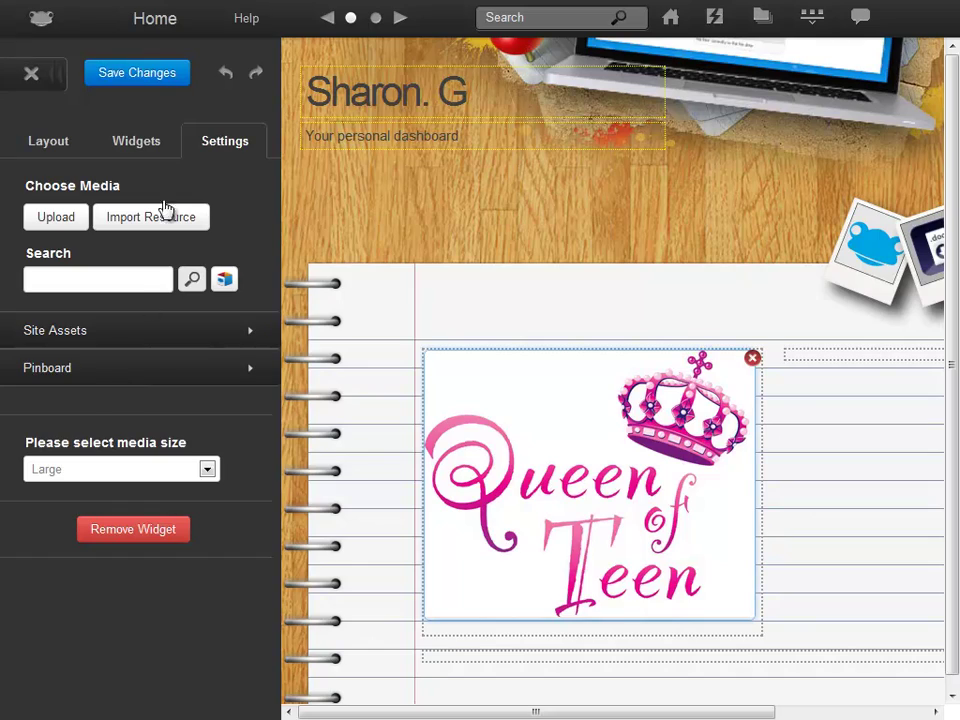
click(136, 79)
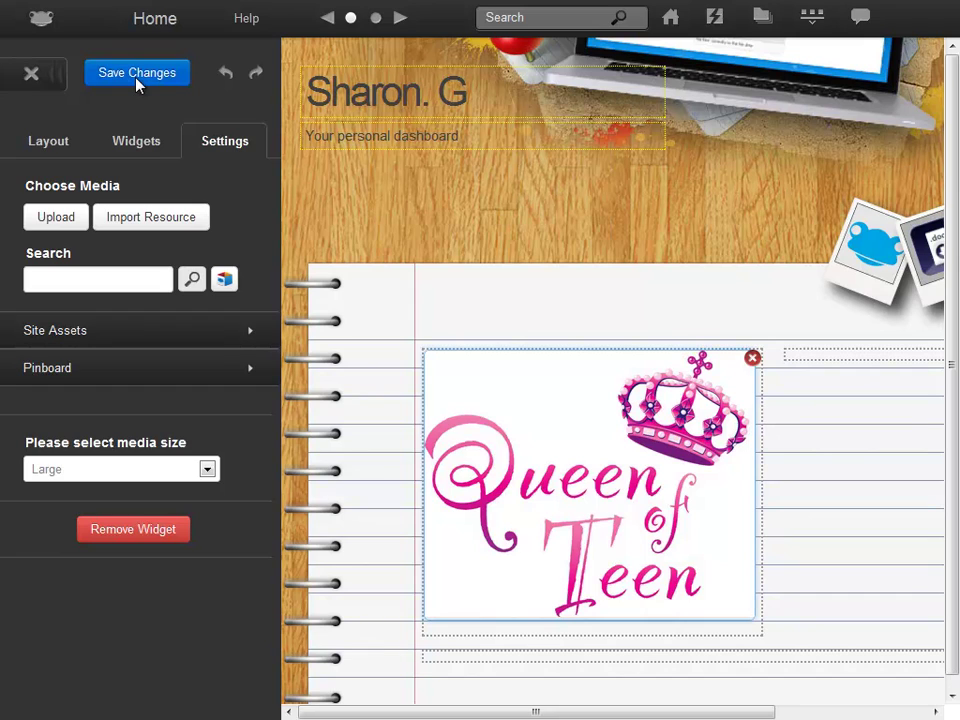
Place a Calendar widget in box 2, beside the Queen of Teen image.
click(136, 143)
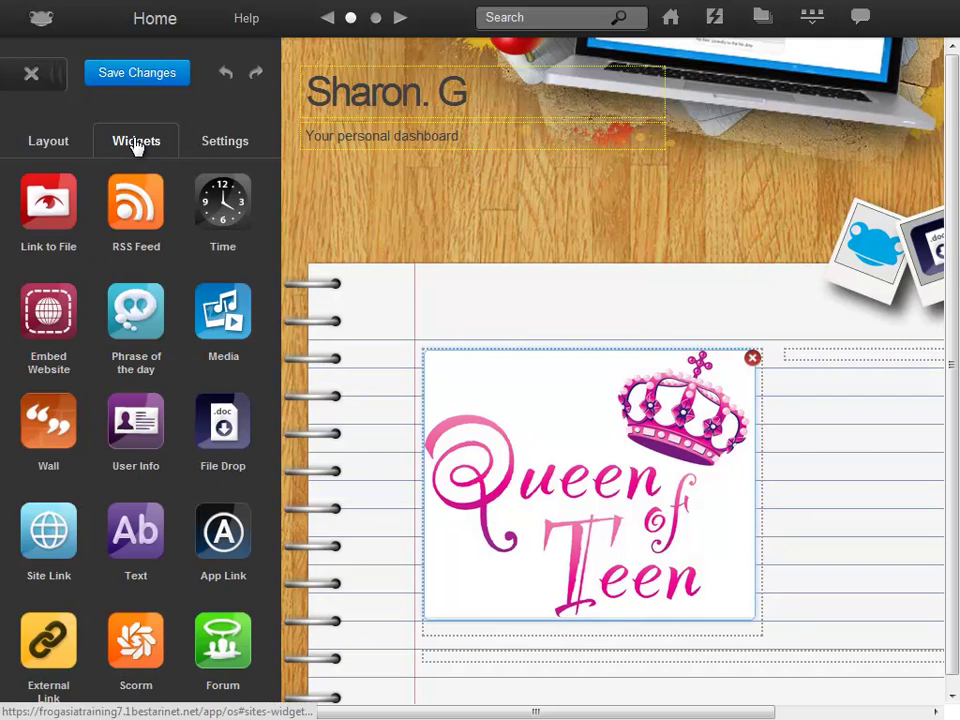
drag(270, 317, 276, 497)
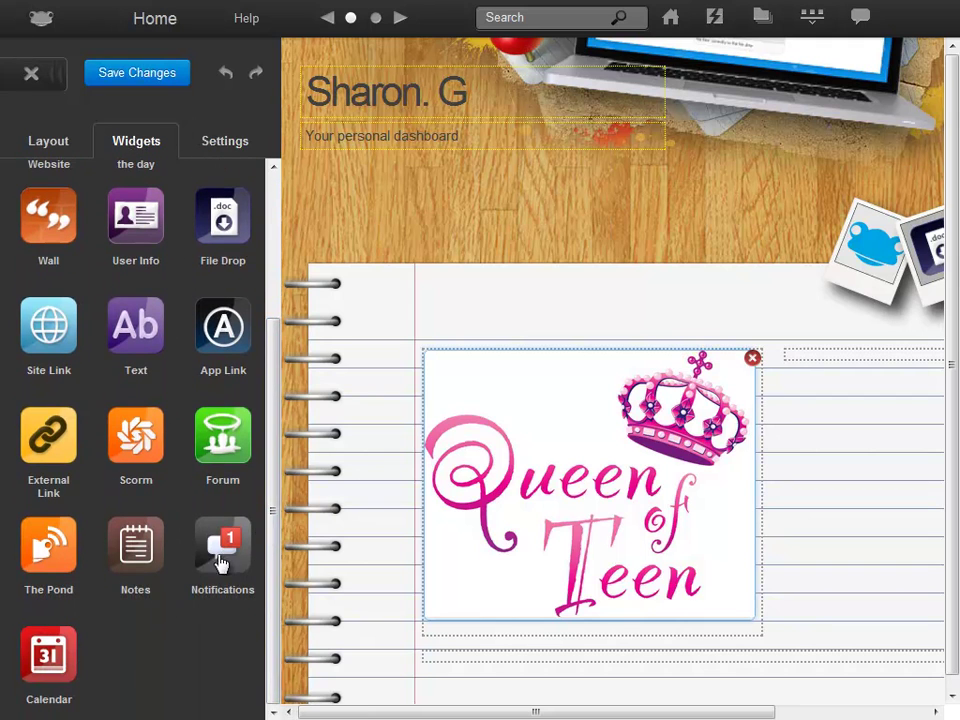
drag(48, 655, 806, 364)
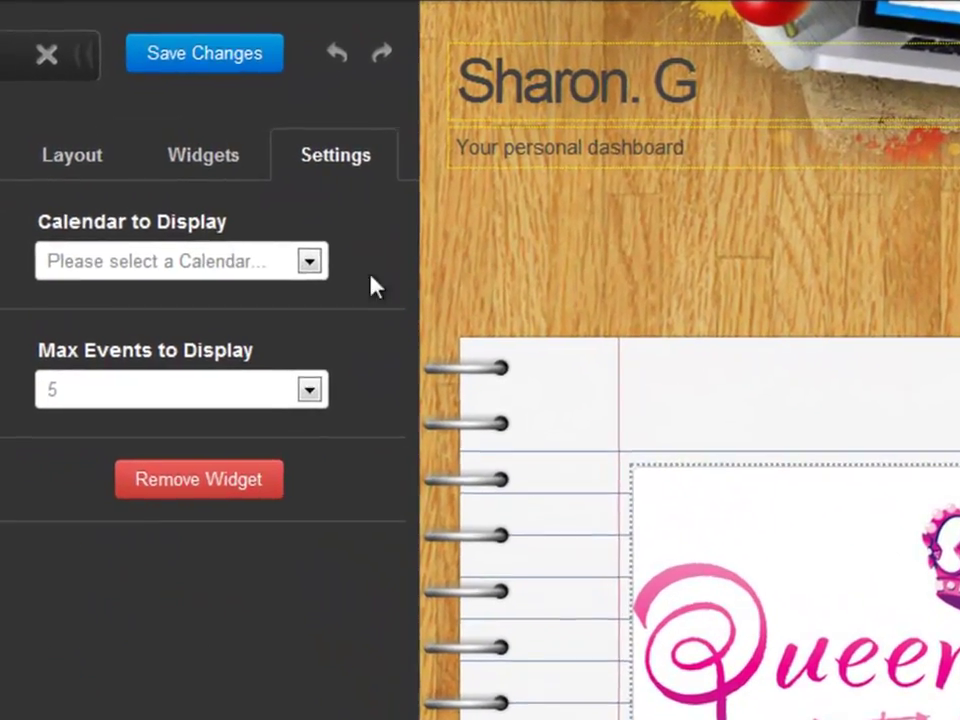
Set the Calendar widget to display the owner's personal calendar with a maximum of 5 events.
click(309, 262)
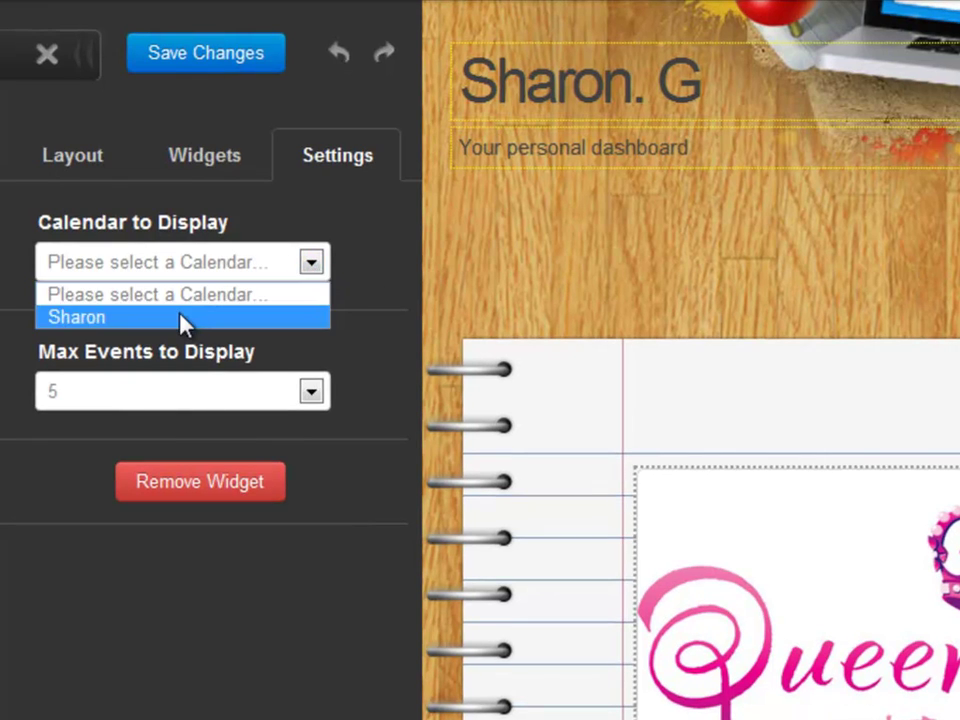
click(183, 317)
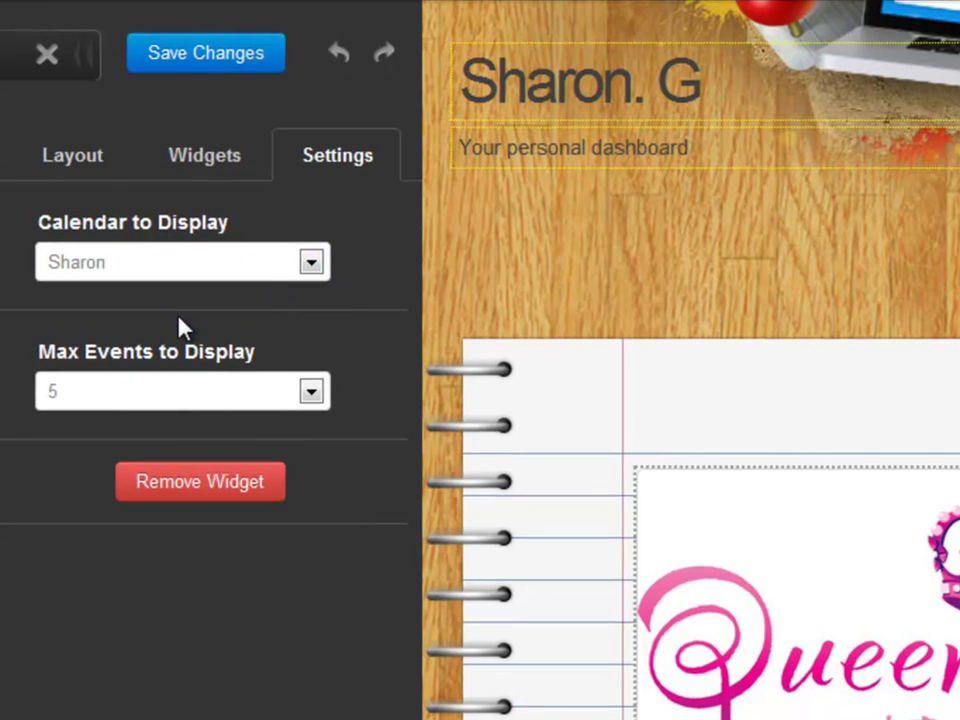
click(313, 397)
click(283, 425)
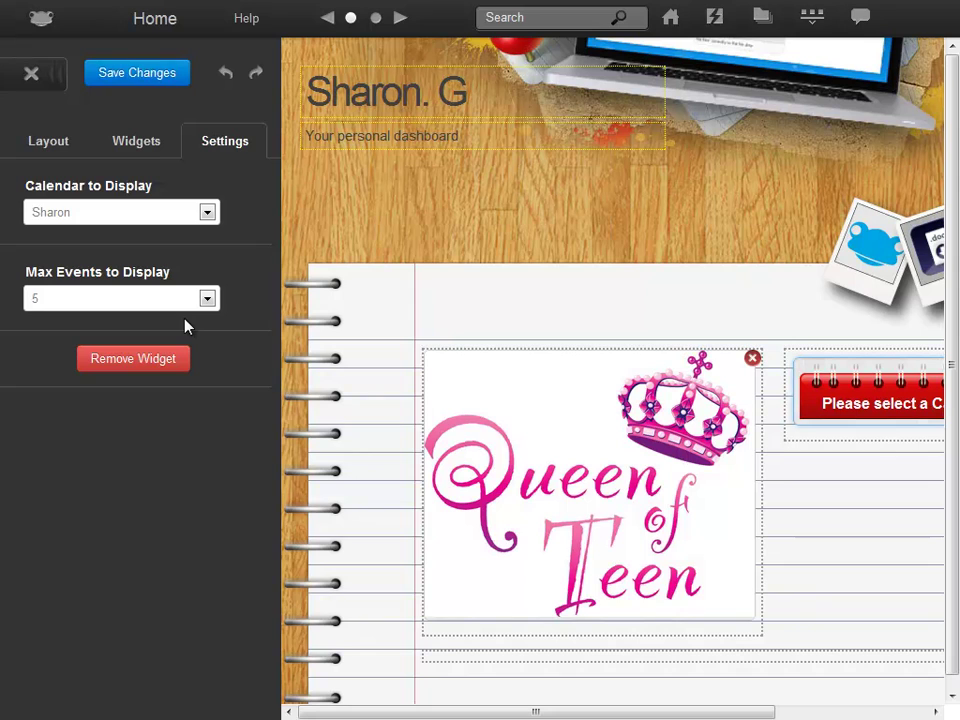
Place a Notes widget in the wide box 3 beneath the image.
click(163, 151)
scroll(225, 420, down, 4)
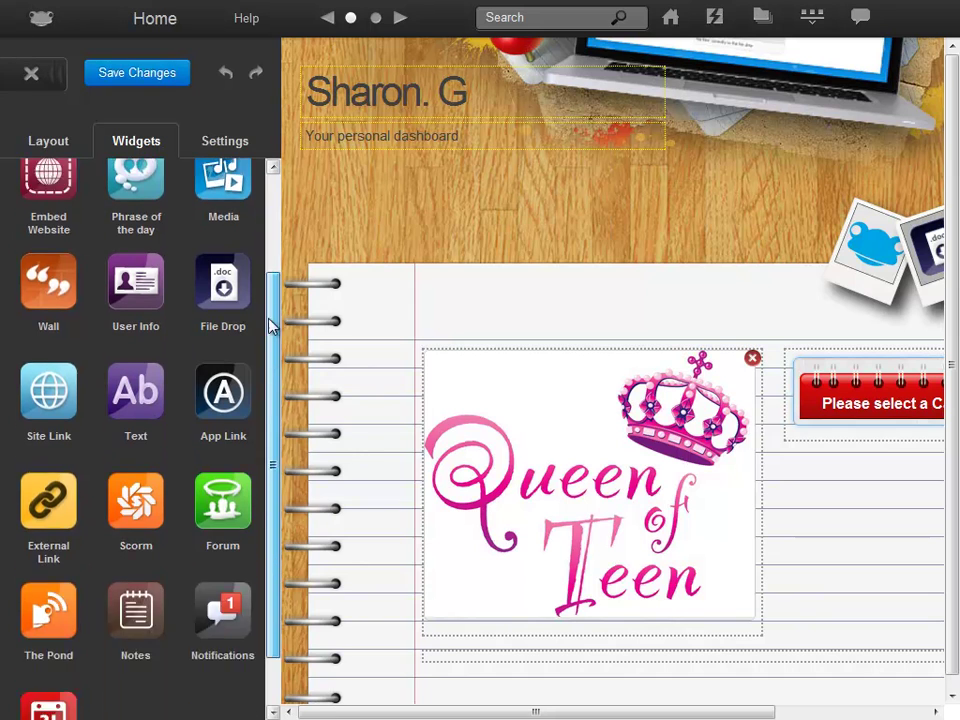
drag(136, 545, 465, 662)
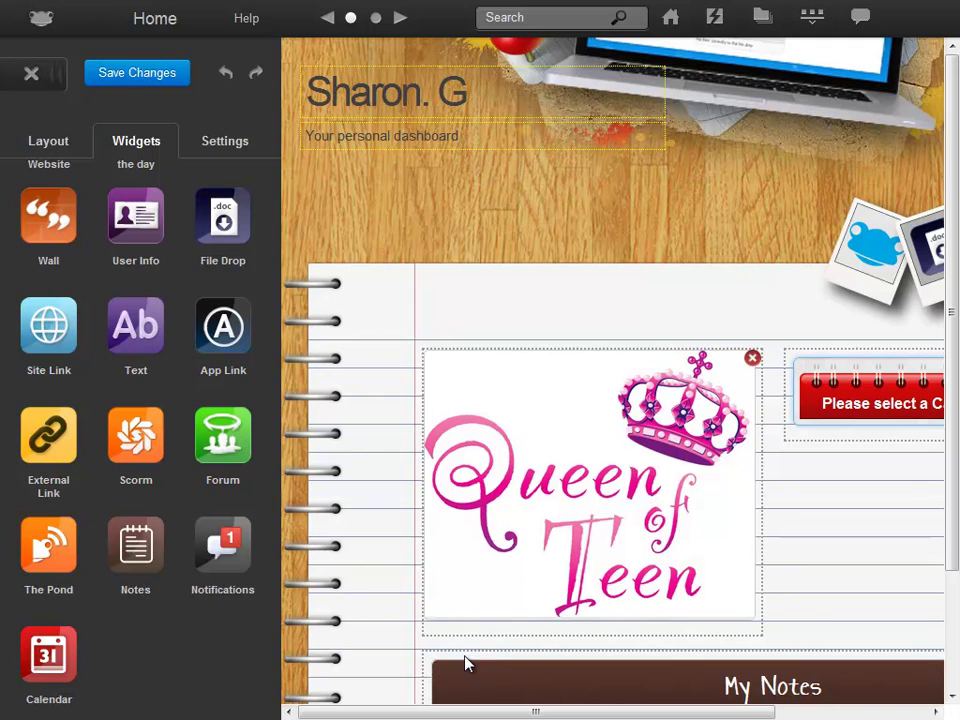
Enter the note "Beli Kotak Tisu untuk Jamuan Kelas." in the Notes widget and save the changes.
drag(949, 542, 949, 672)
click(681, 608)
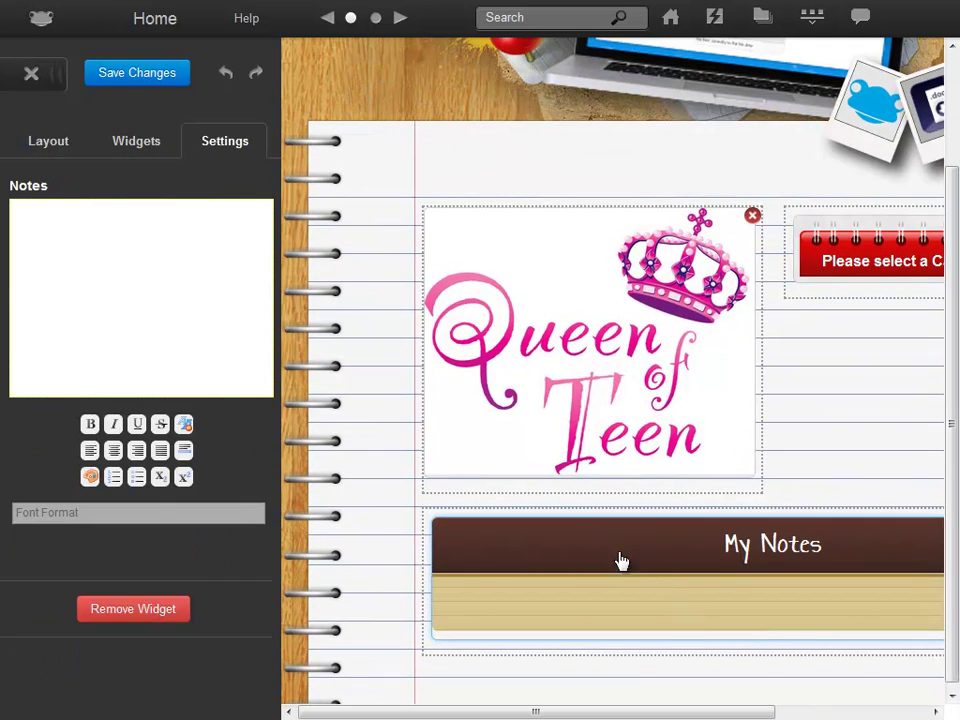
click(62, 209)
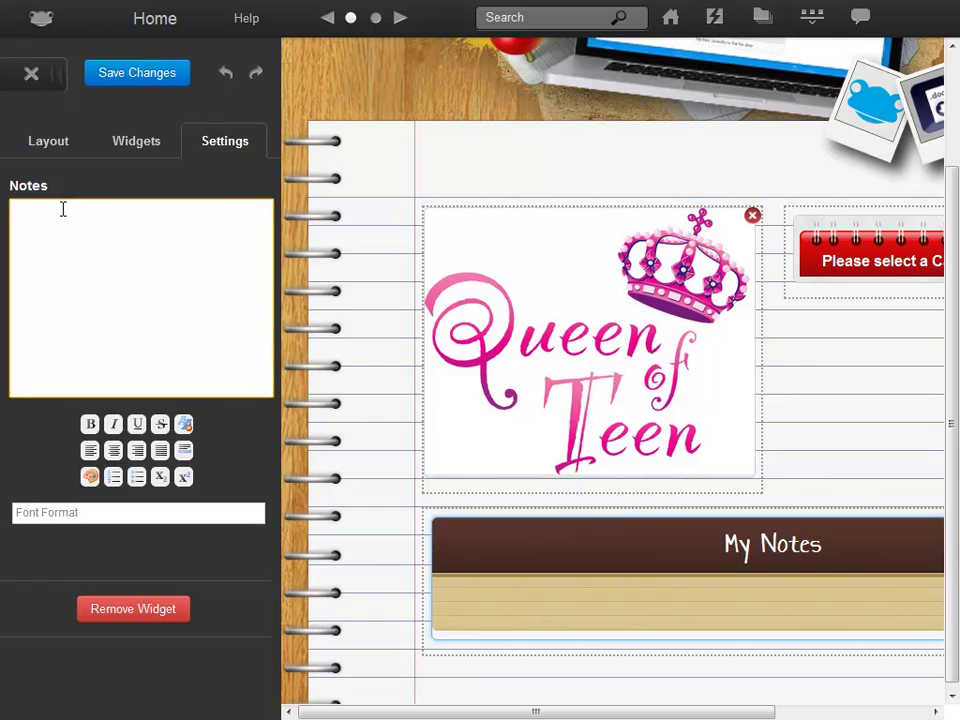
text(Beli Kotak Tisu untuk Jamuan Kelas.)
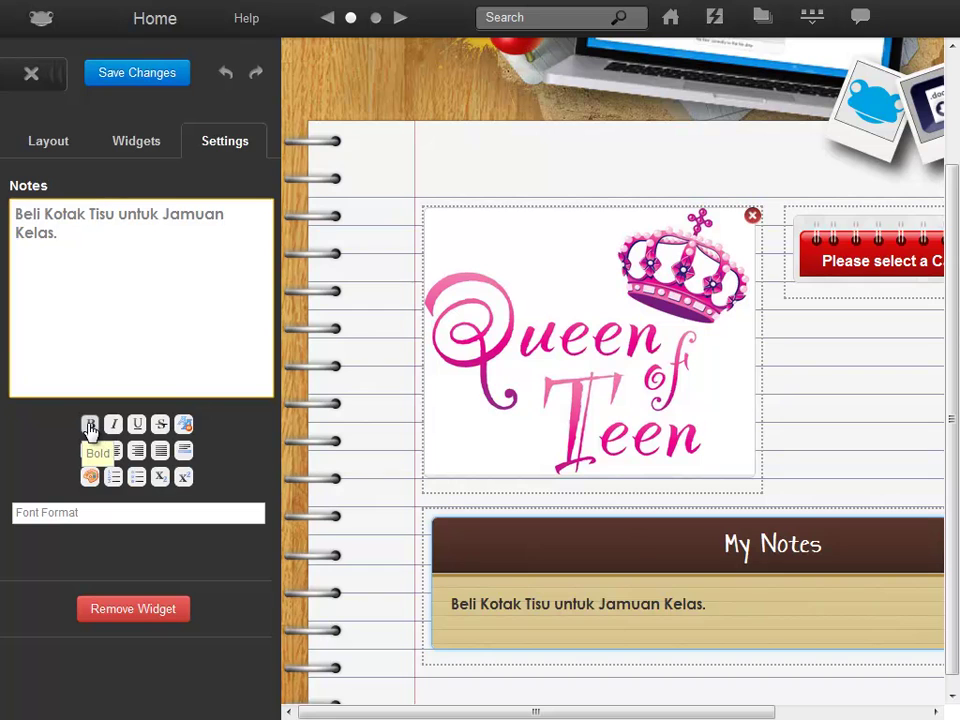
click(136, 73)
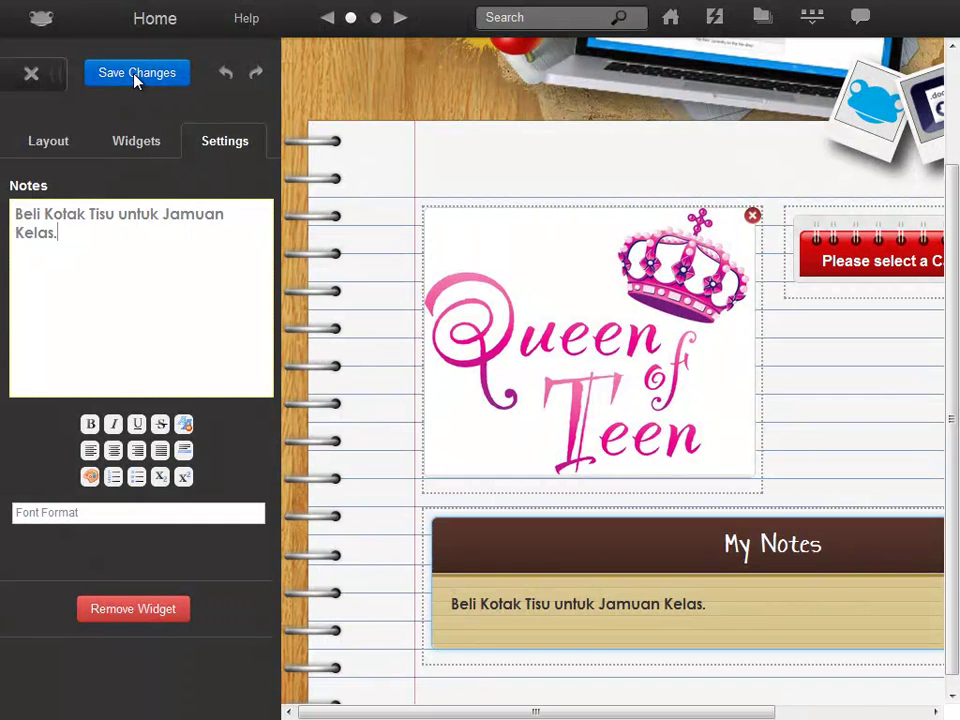
Place an External Link widget in box 2, beneath the Calendar widget.
click(140, 148)
drag(272, 272, 274, 358)
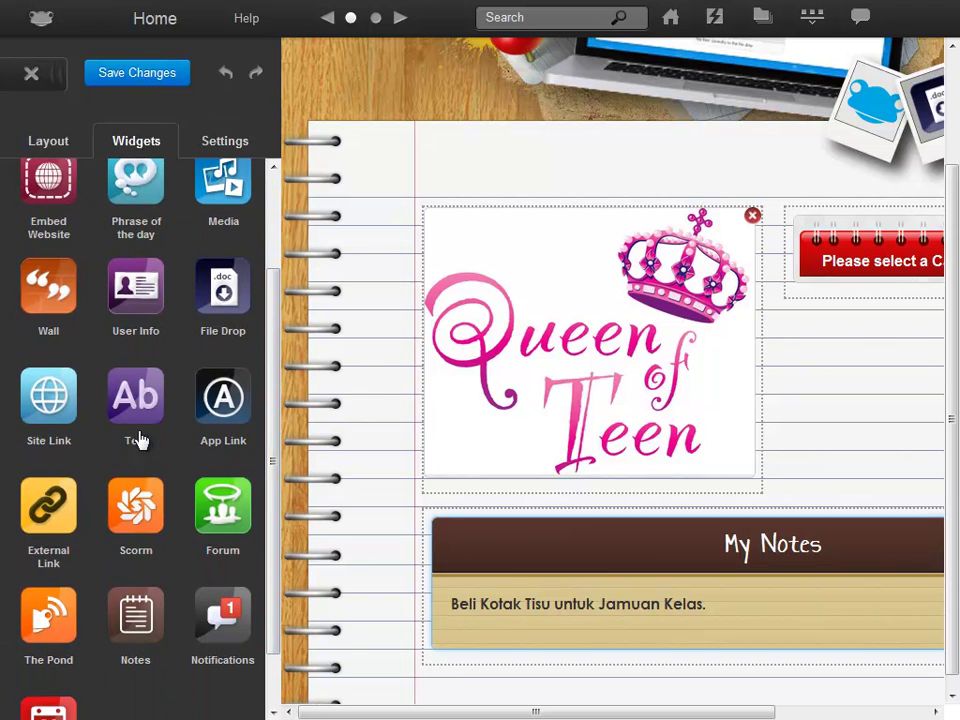
drag(46, 520, 827, 318)
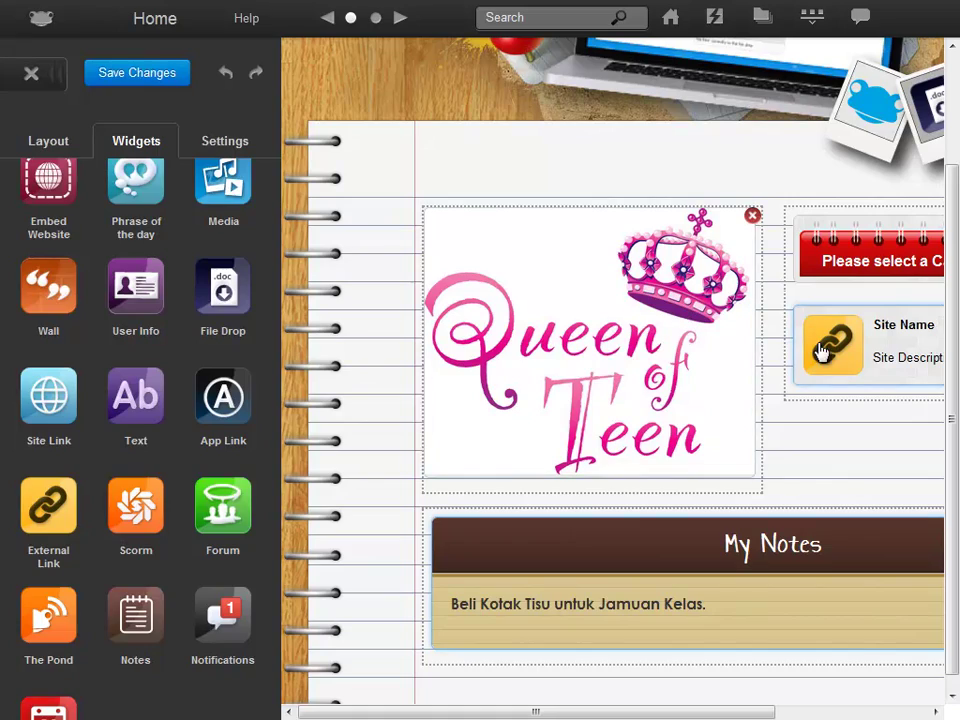
click(806, 350)
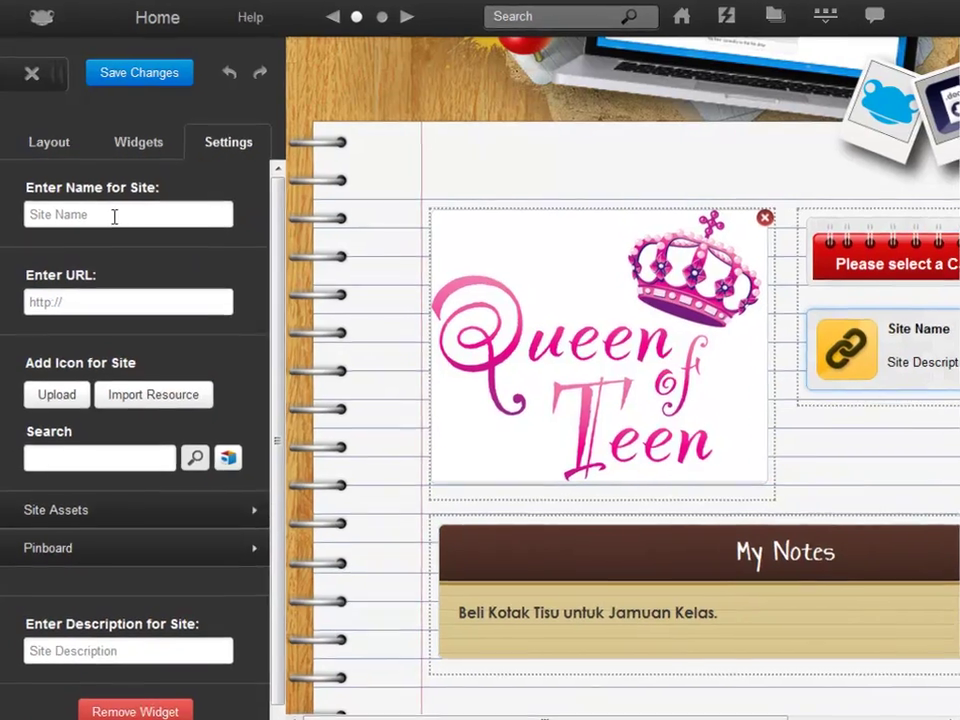
click(113, 214)
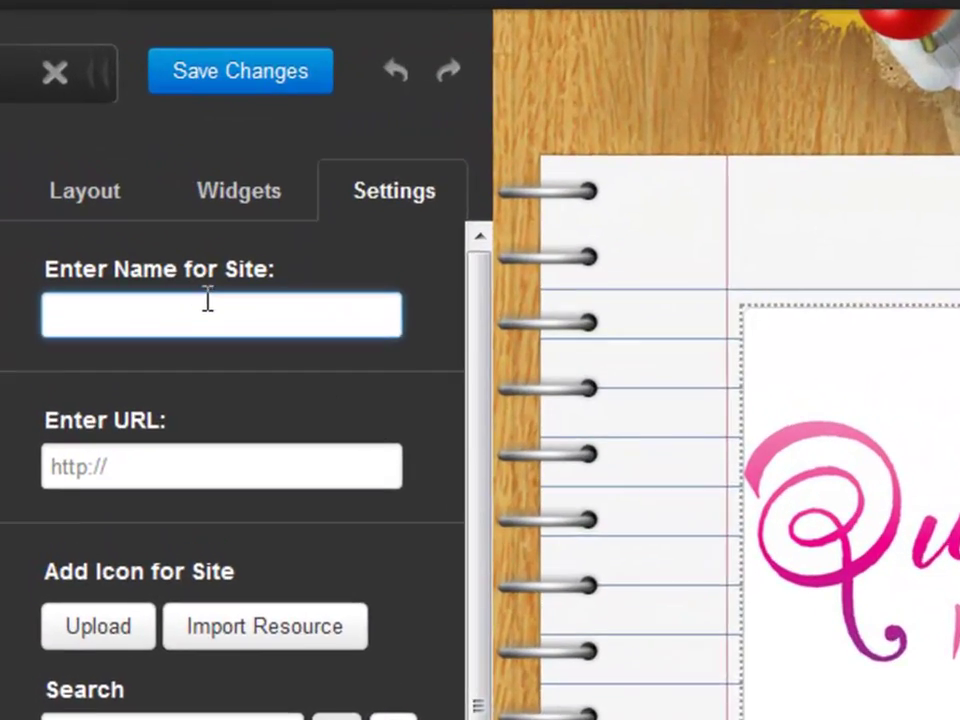
text(Kha)
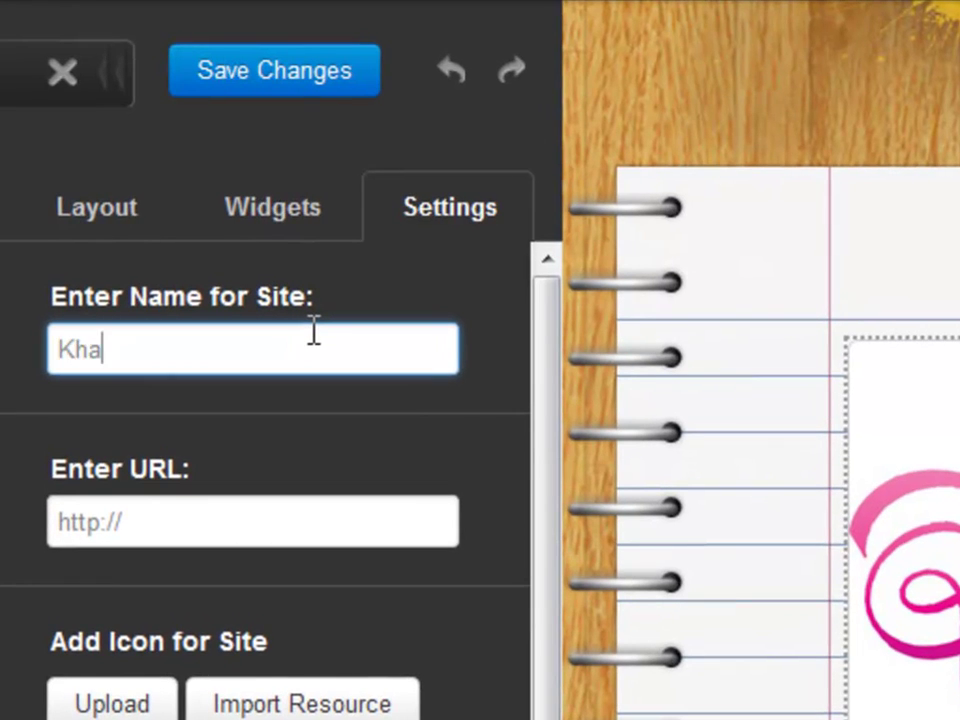
text(n Academ)
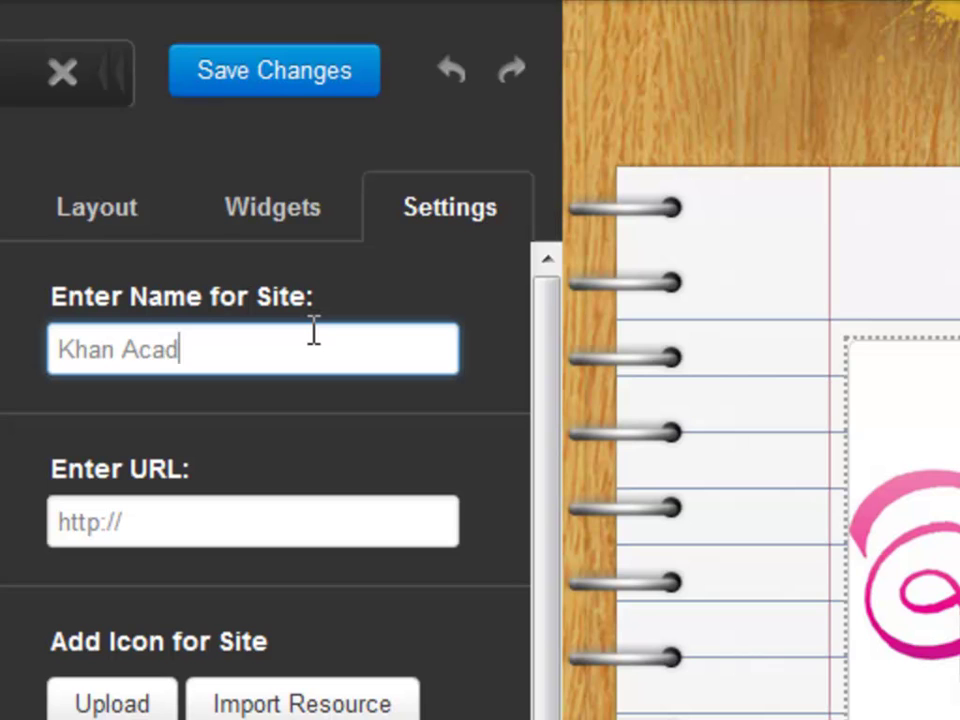
text(y)
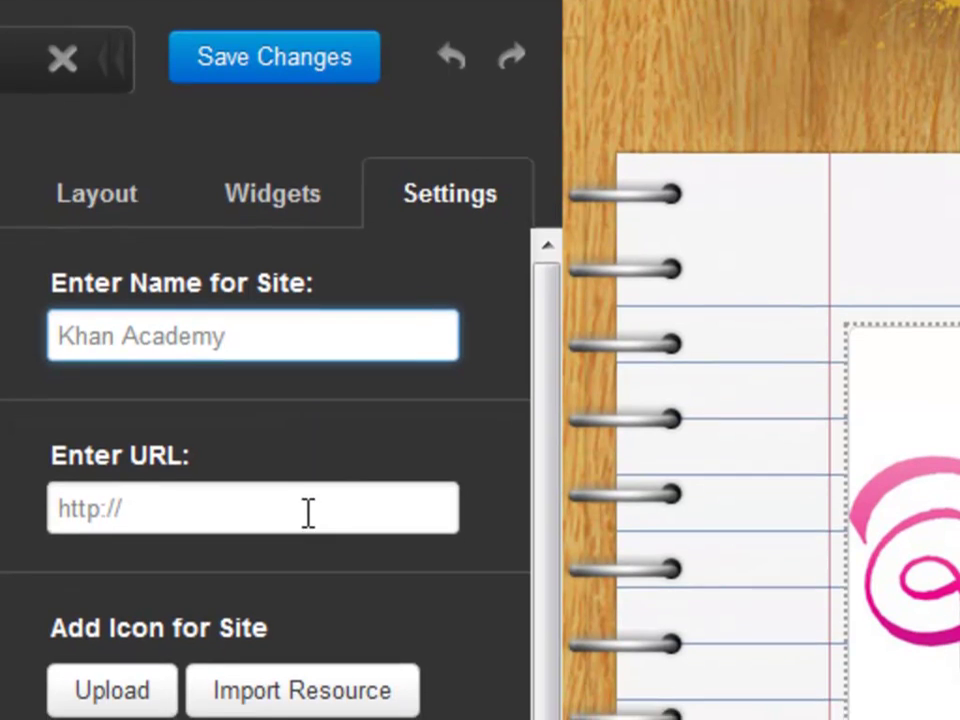
click(308, 526)
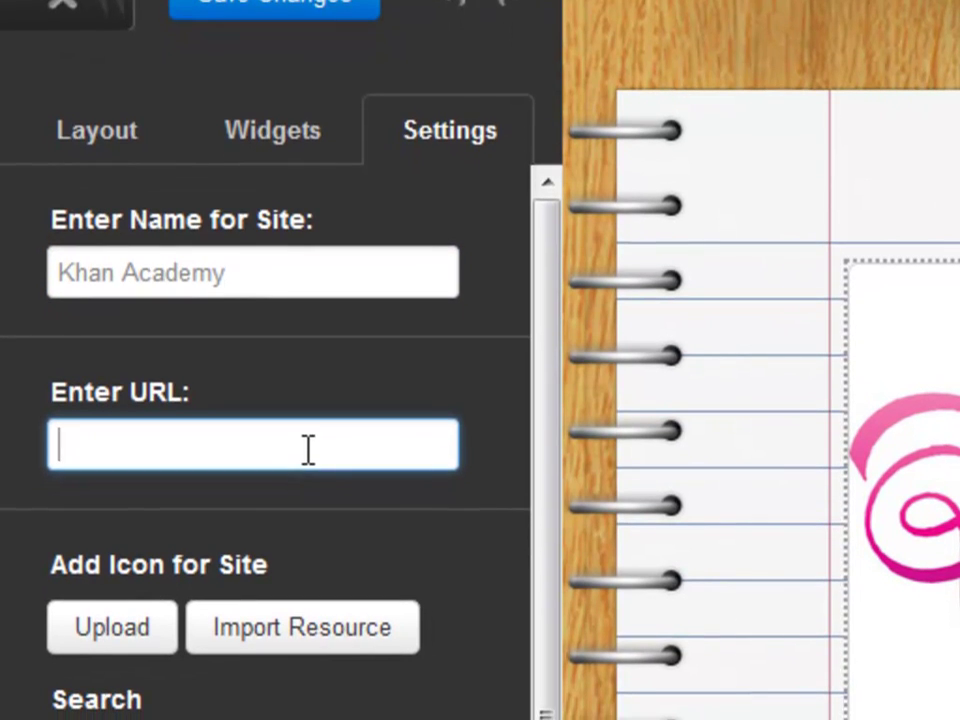
text(http://www.khanacadem)
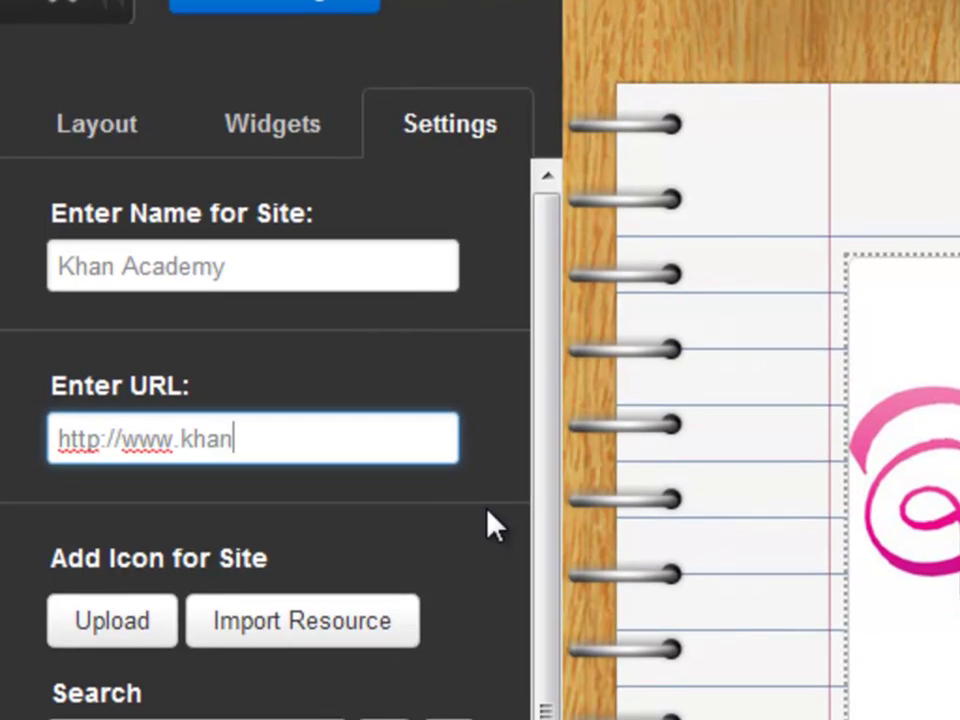
text(y.org)
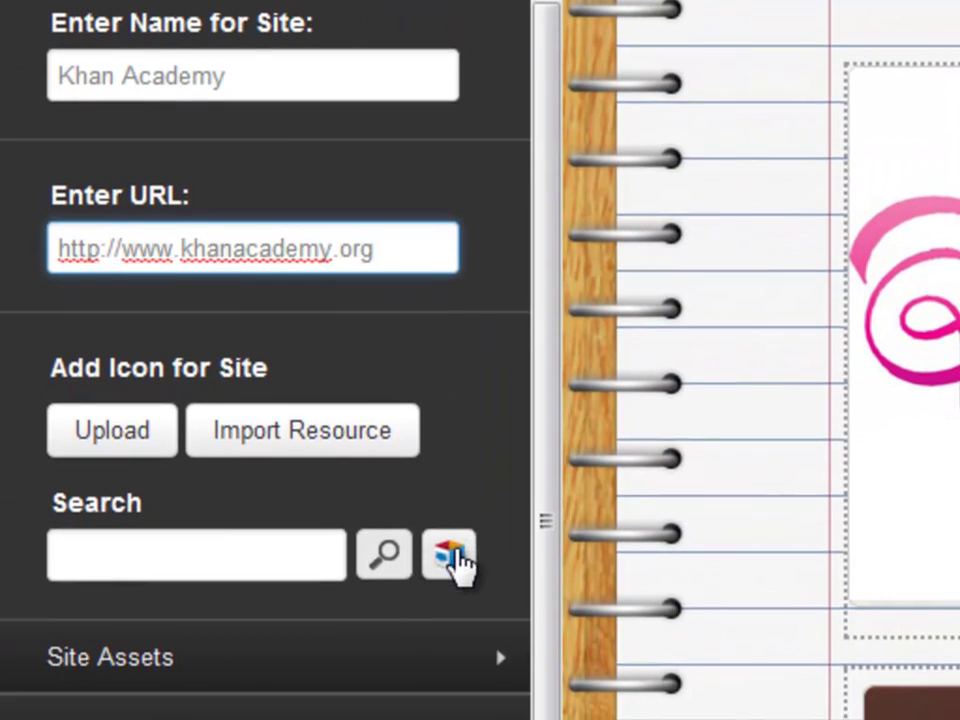
Search FrogStore's images for "logo khan academy" and use the Khan Academy logo as the link's icon.
click(456, 563)
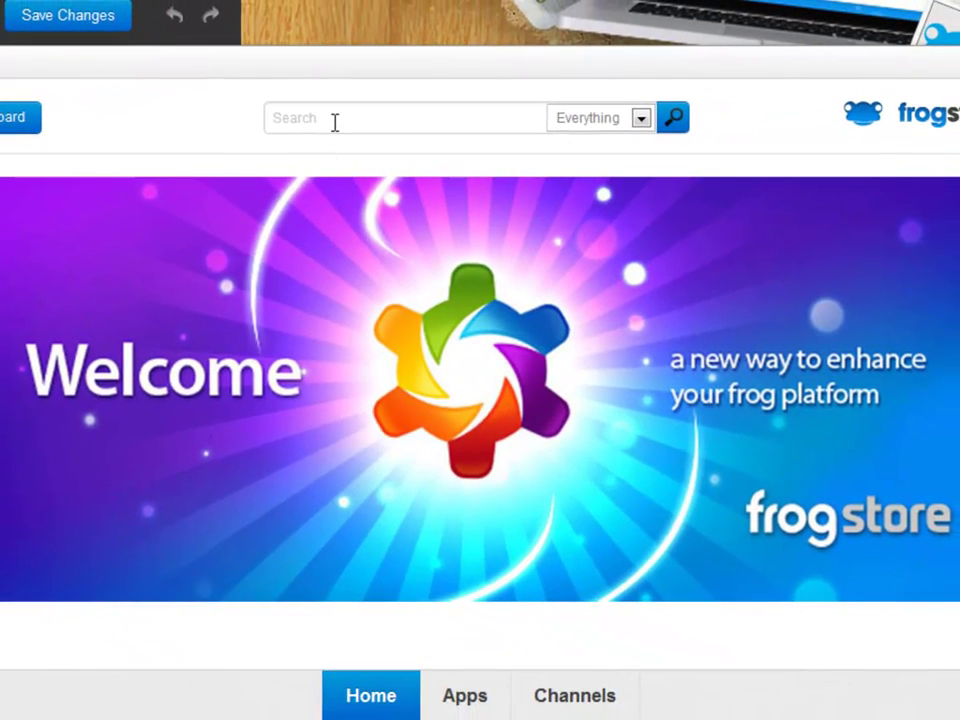
click(335, 121)
text(logo khan academy)
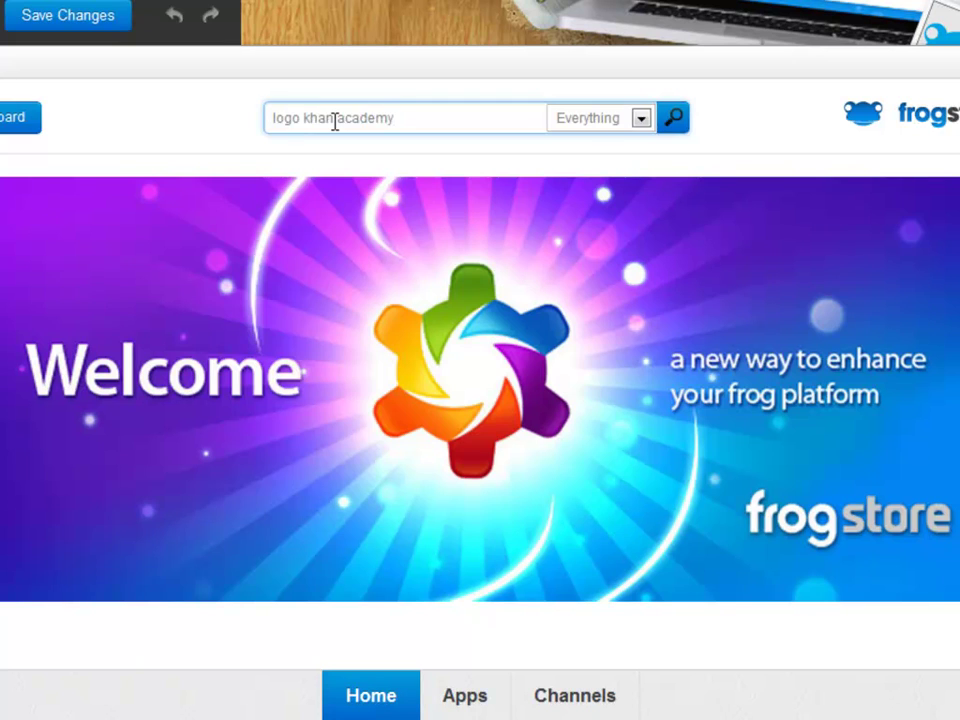
click(641, 119)
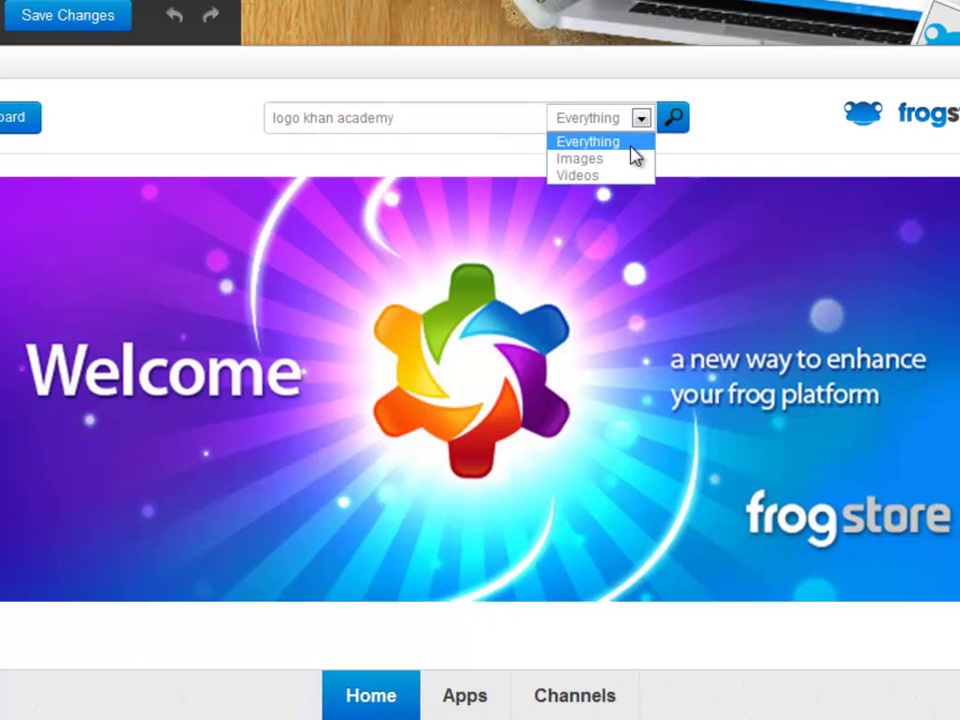
click(632, 160)
click(674, 119)
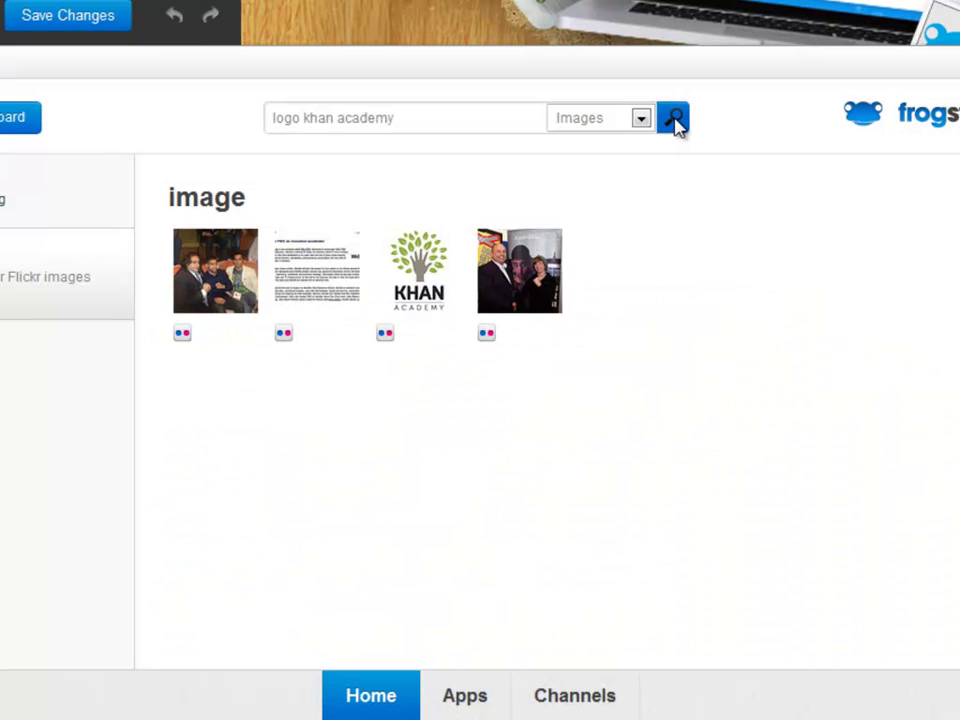
mouse_move(422, 272)
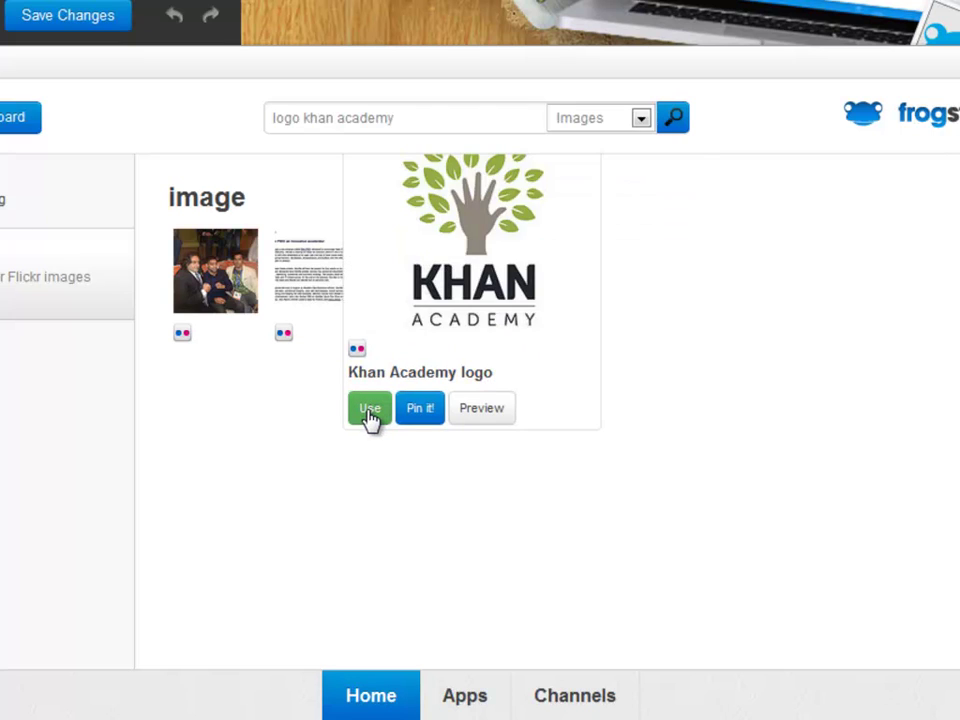
click(370, 410)
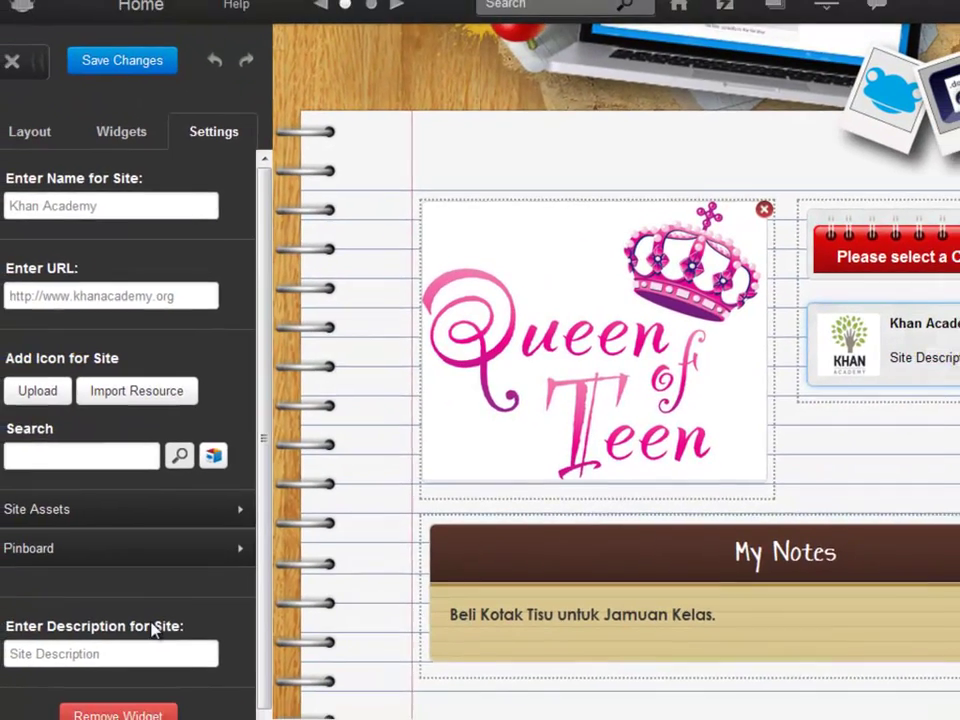
Enter the site description "Laman Kegemaran" for the link, save the changes and leave the dashboard's edit mode.
click(122, 654)
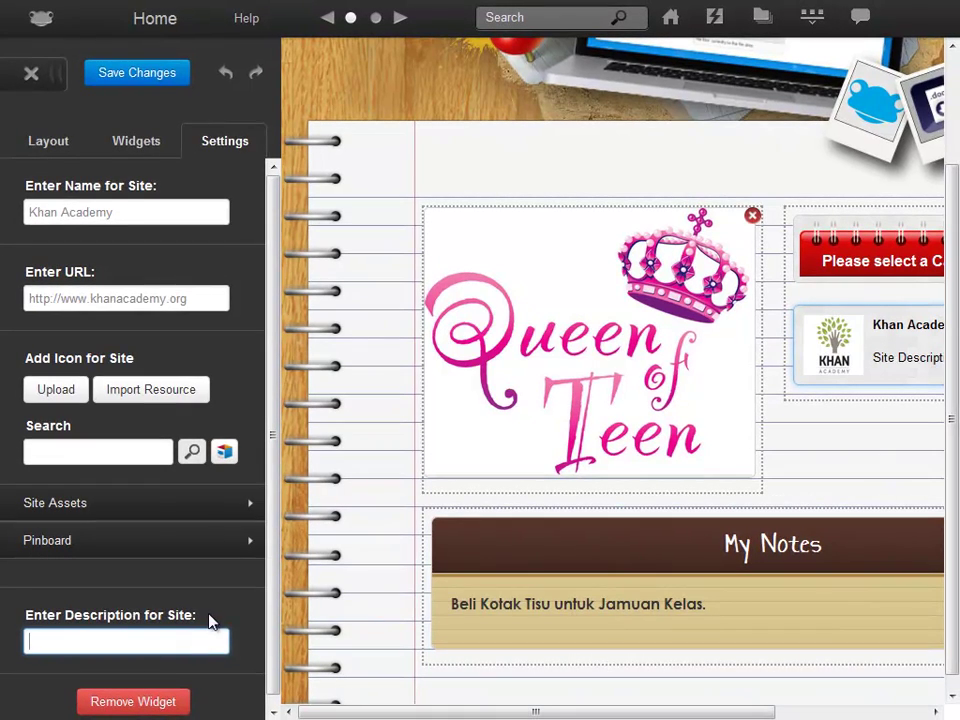
text(Laman Kegema)
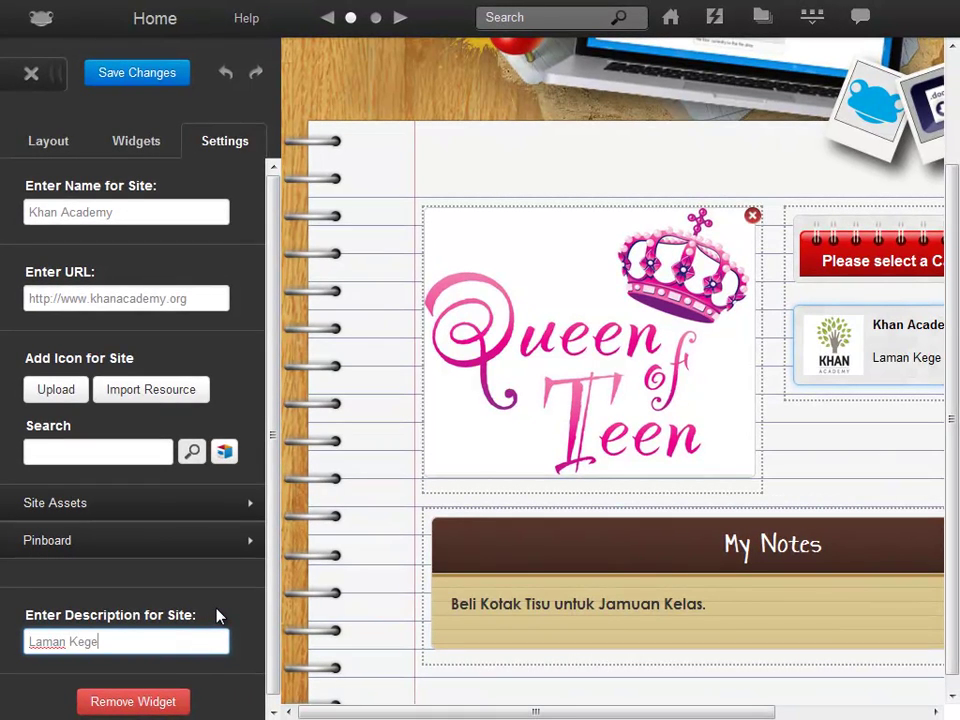
text(ran)
click(145, 74)
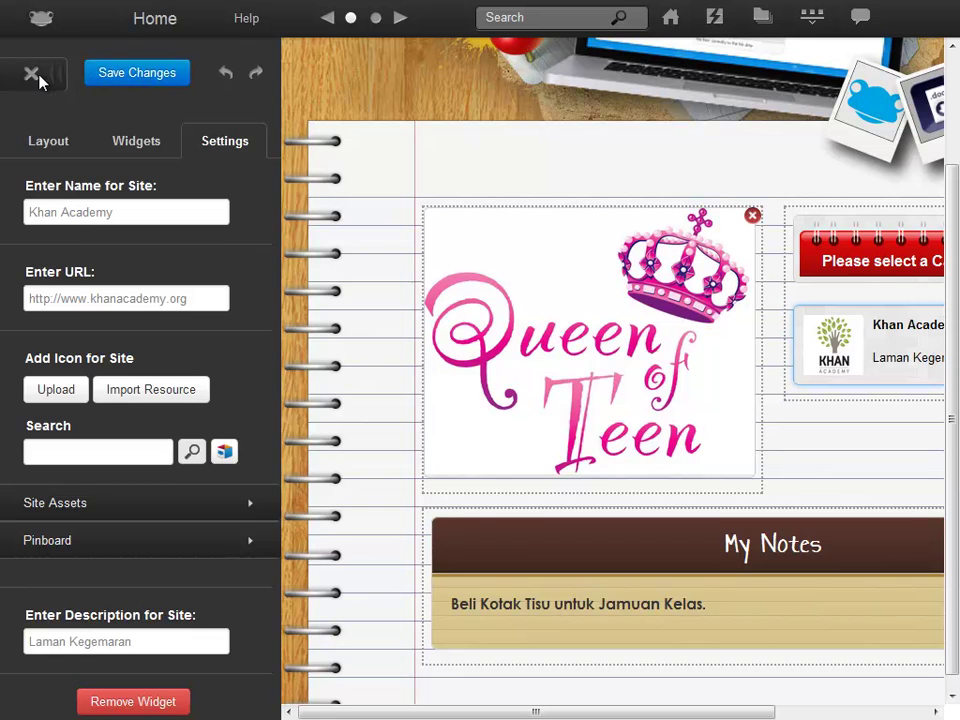
click(35, 76)
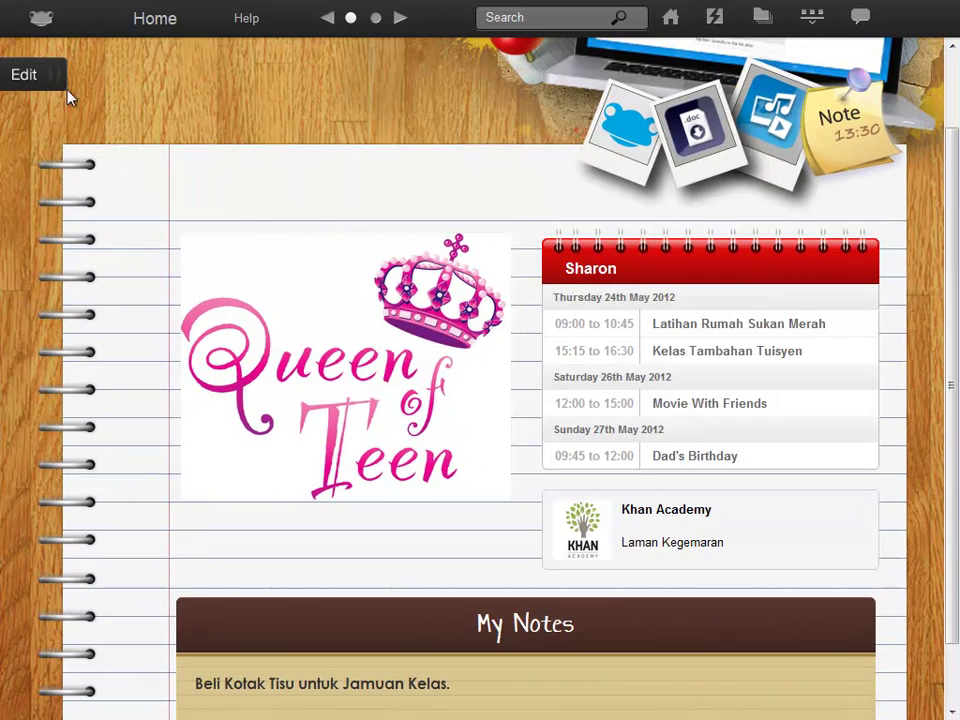